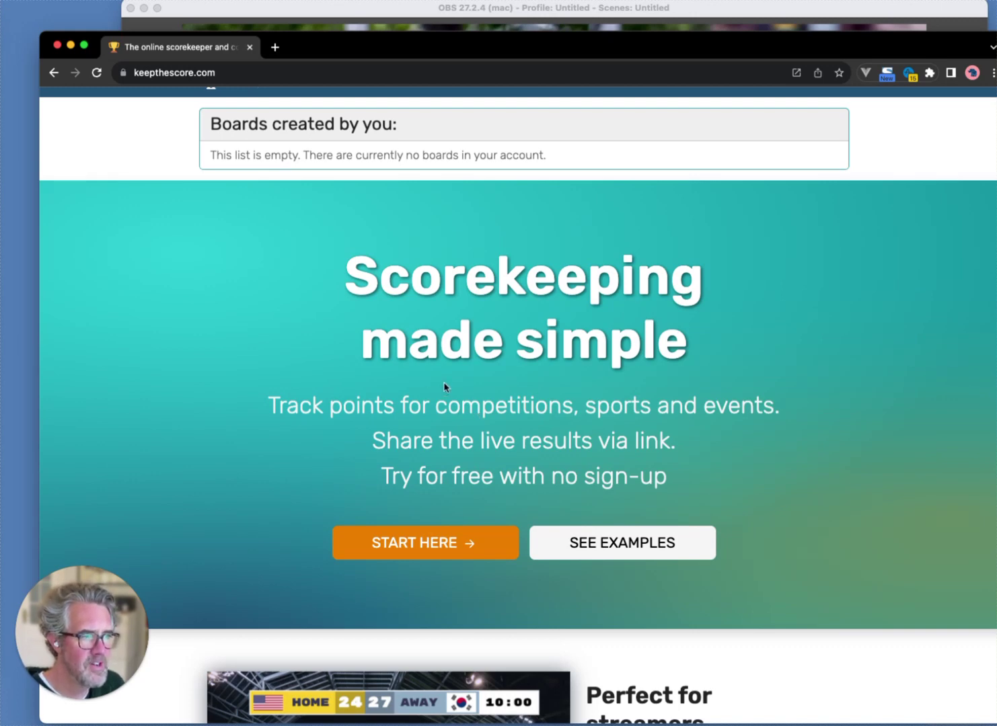
Look over the scorekeeping home page and the football scene in OBS, then return to the browser.
scroll(470, 384, down, 1)
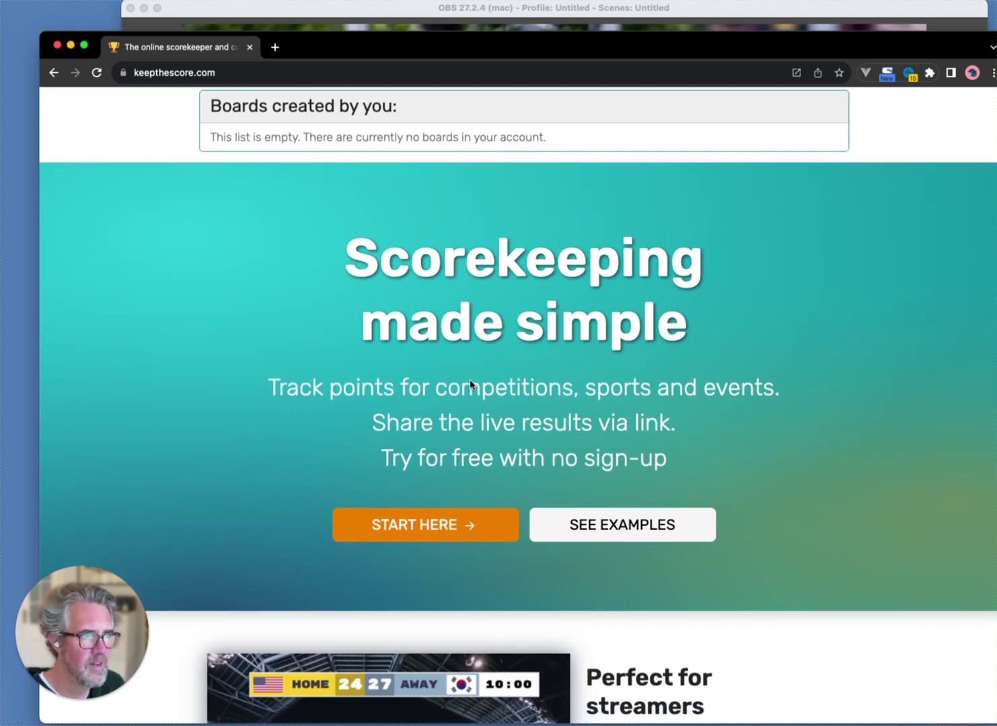
scroll(469, 384, up, 2)
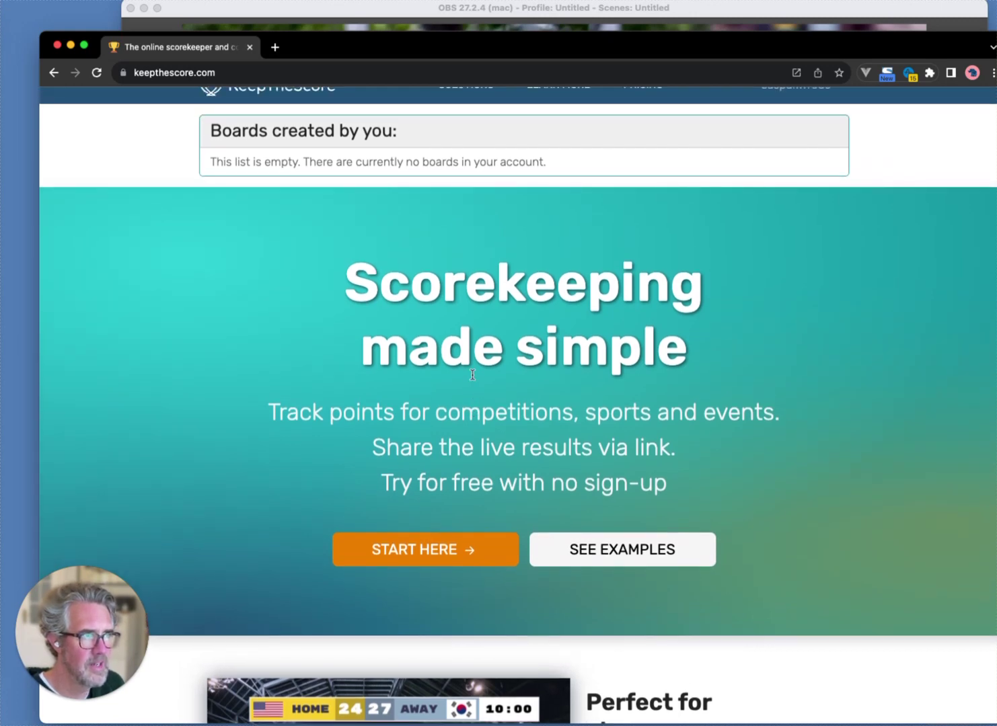
scroll(461, 399, down, 1)
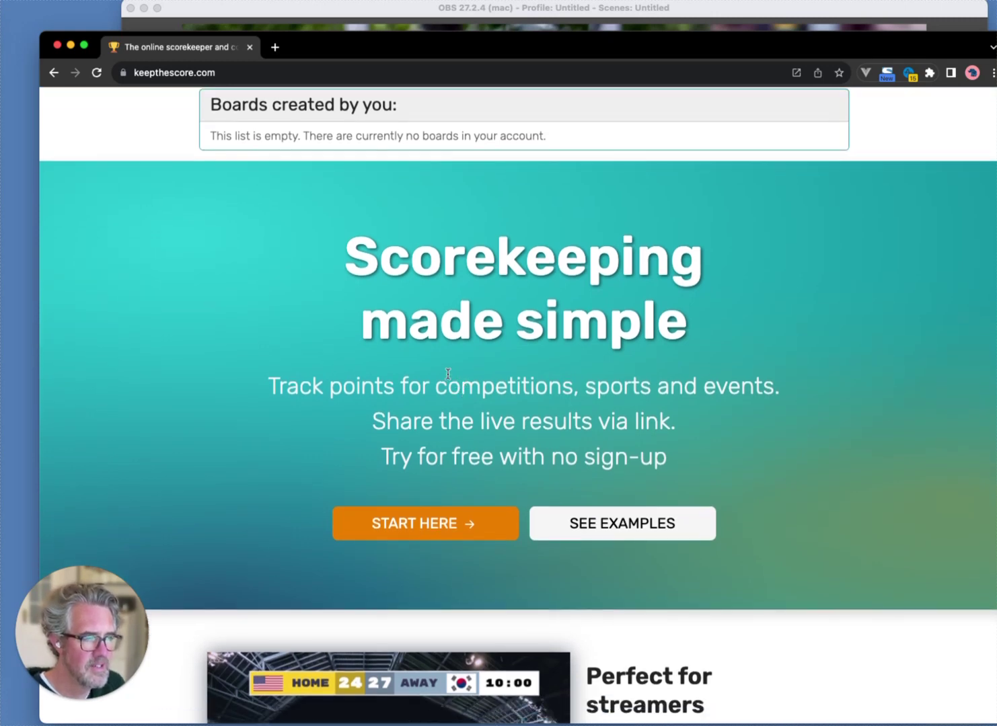
scroll(444, 377, up, 1)
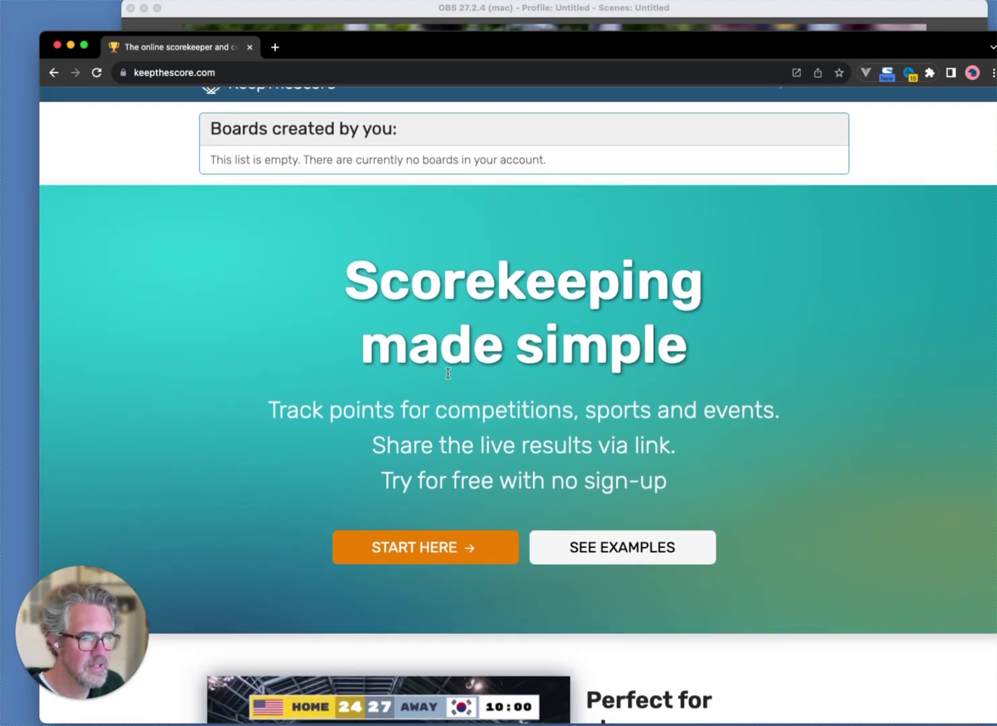
scroll(458, 381, up, 1)
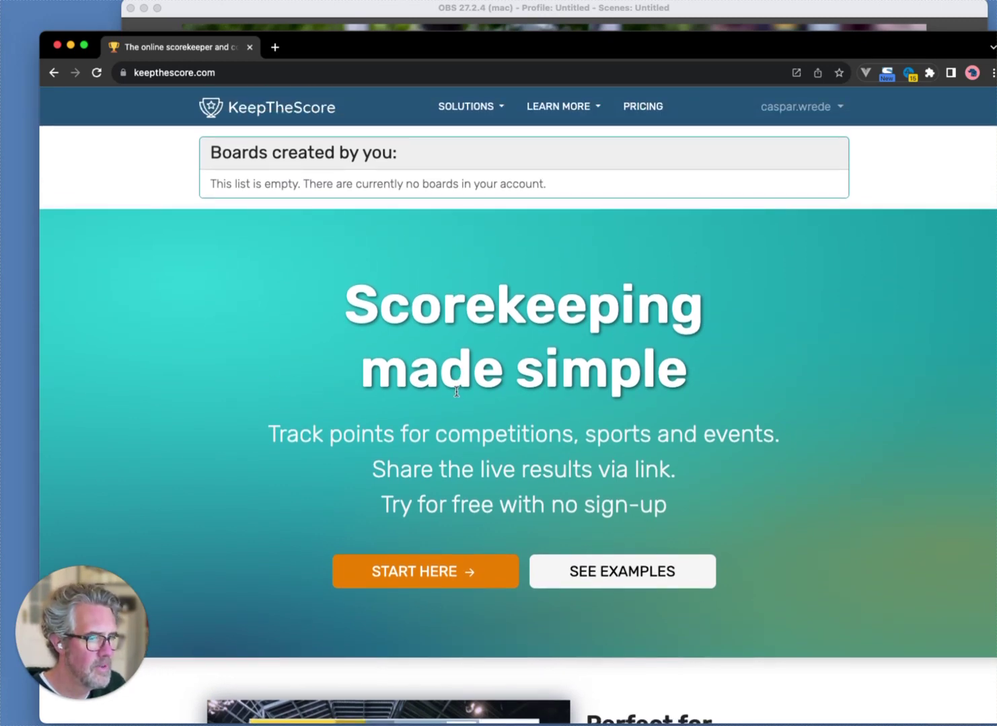
scroll(343, 309, down, 1)
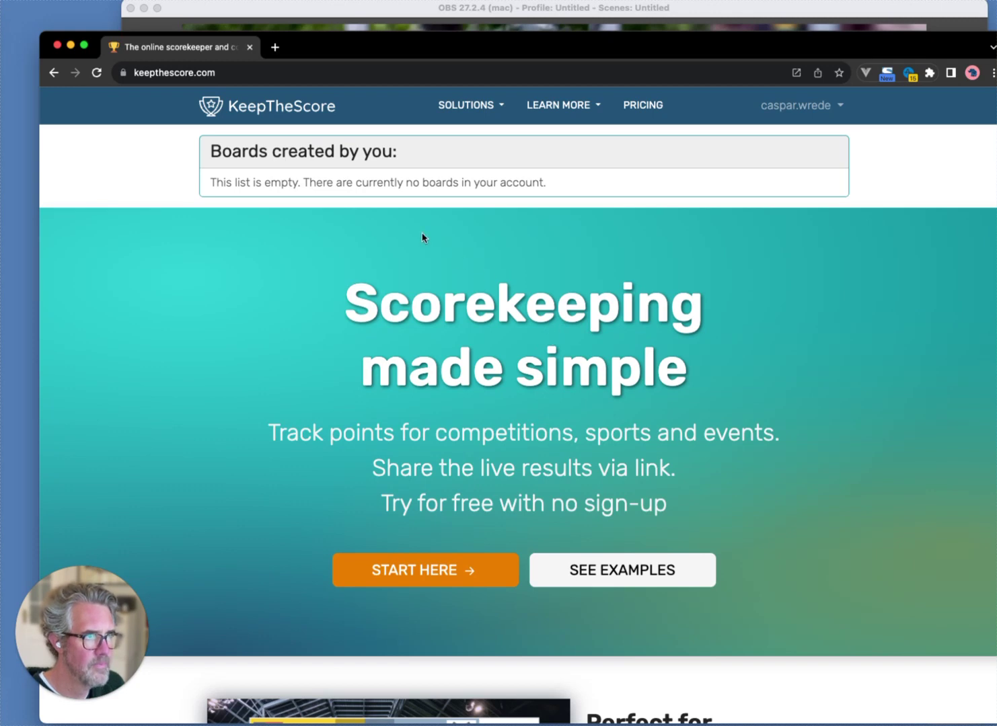
click(293, 14)
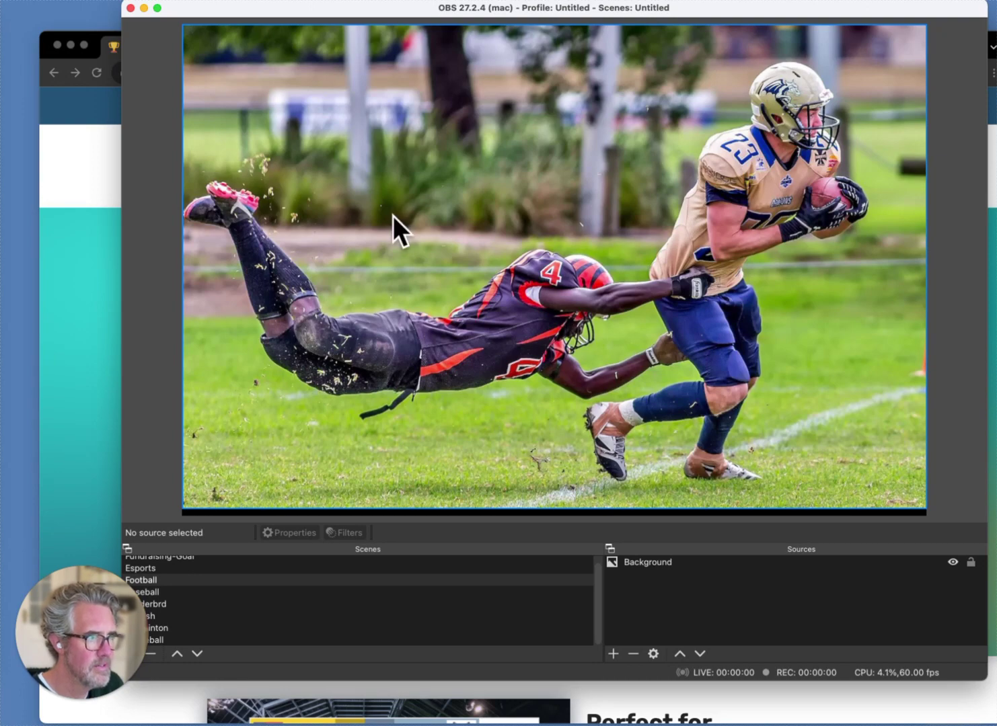
click(89, 172)
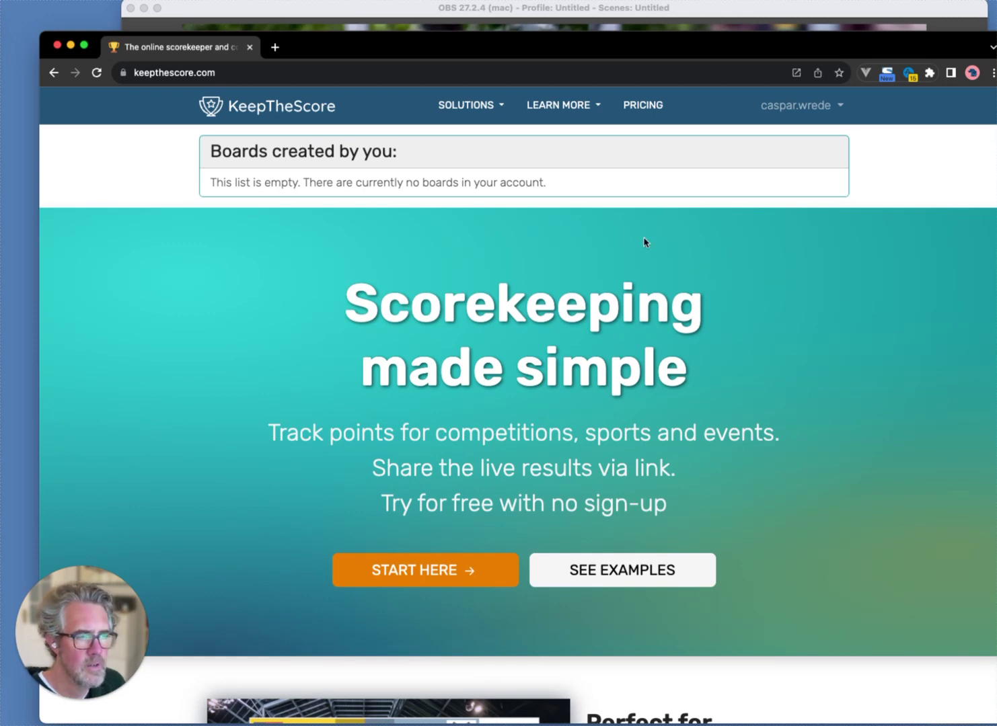
Go to the Sport Scoreboards solution page and create a new Football scoreboard.
click(483, 113)
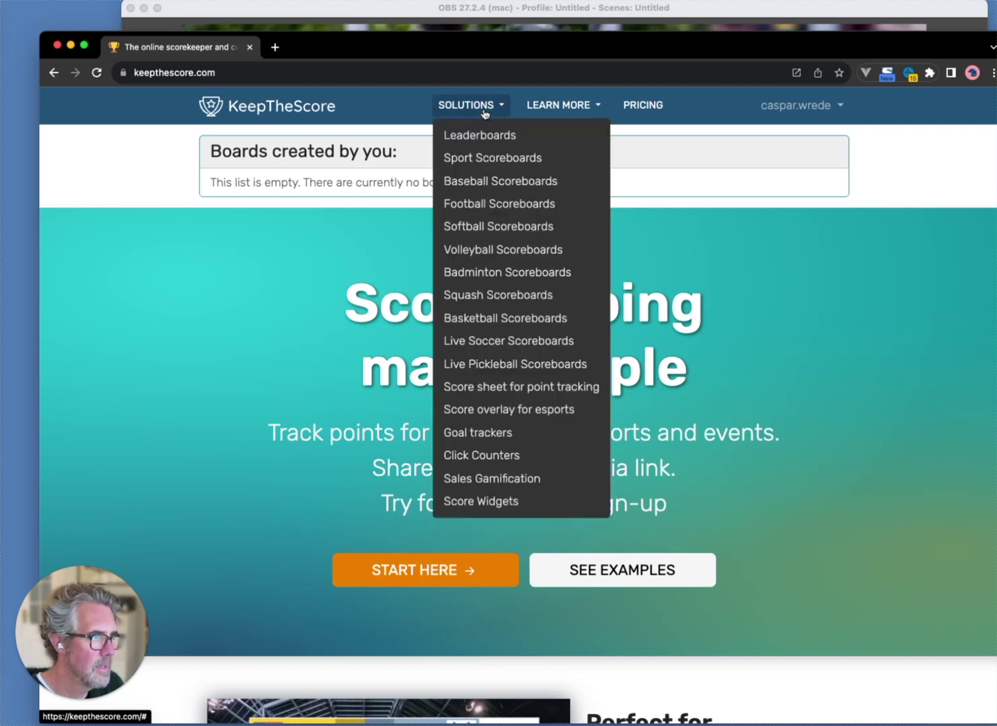
click(518, 159)
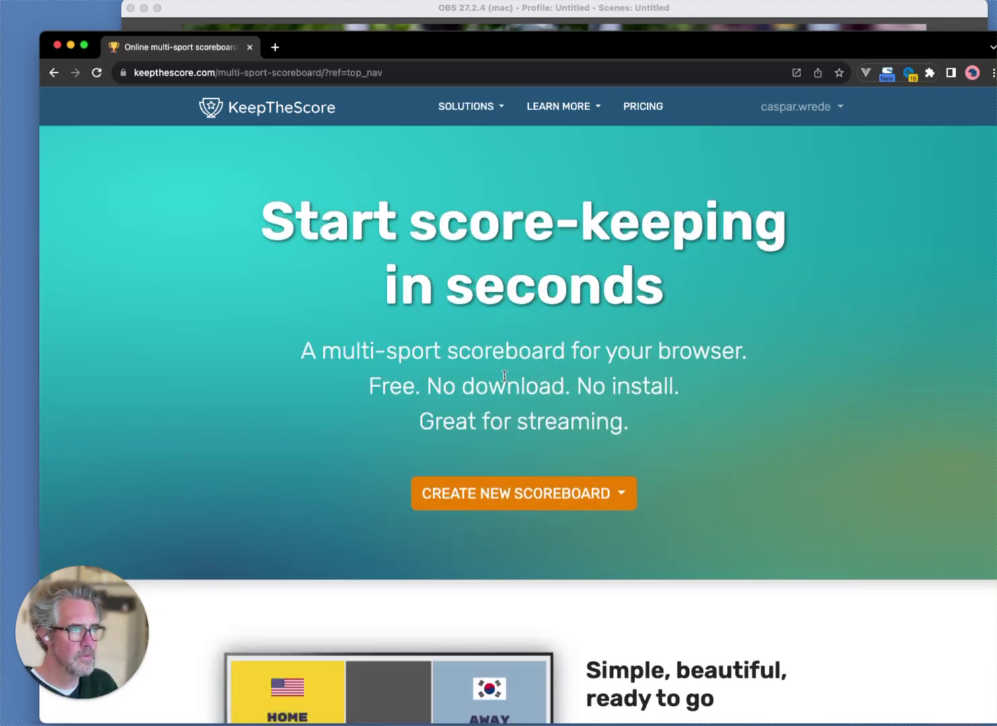
click(542, 492)
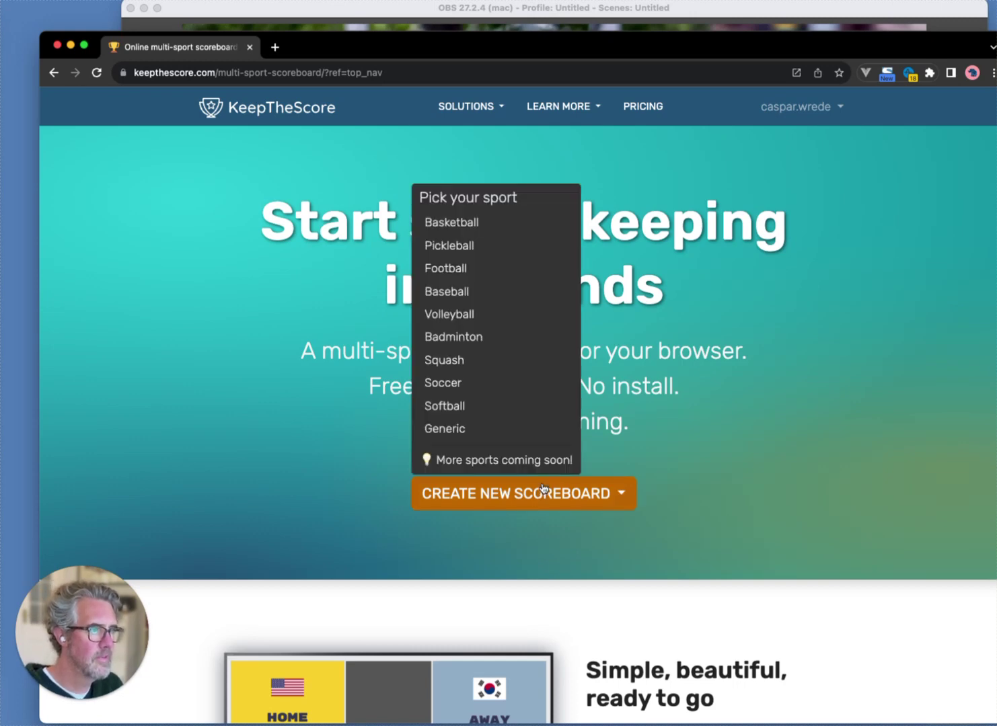
click(461, 271)
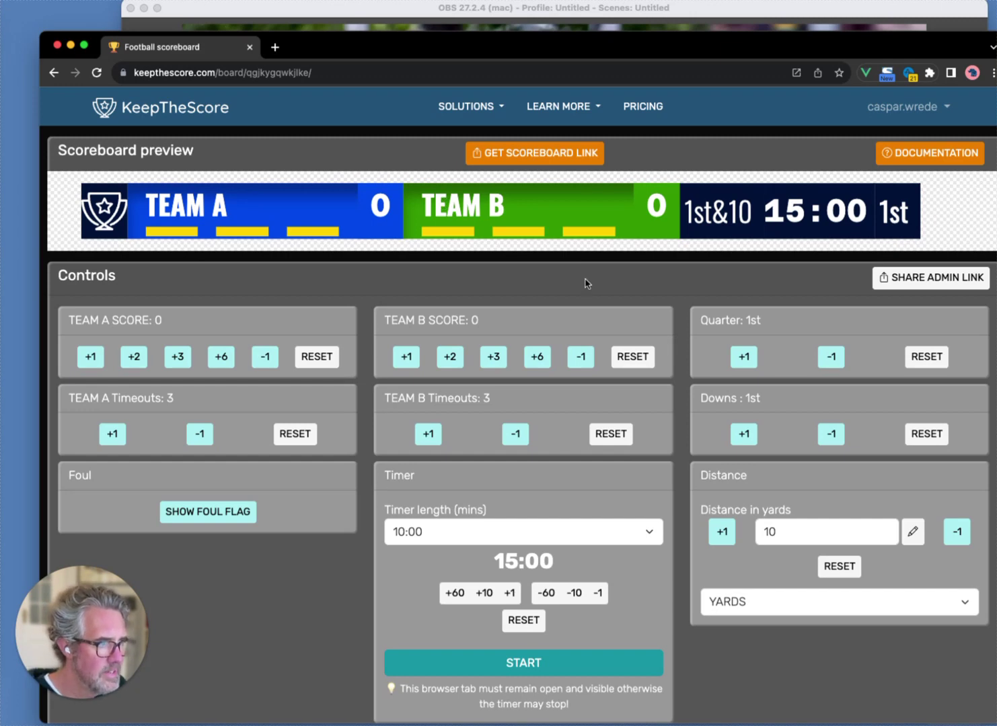
Examine the new board's scoreboard preview, controls and setup sections.
scroll(242, 300, down, 5)
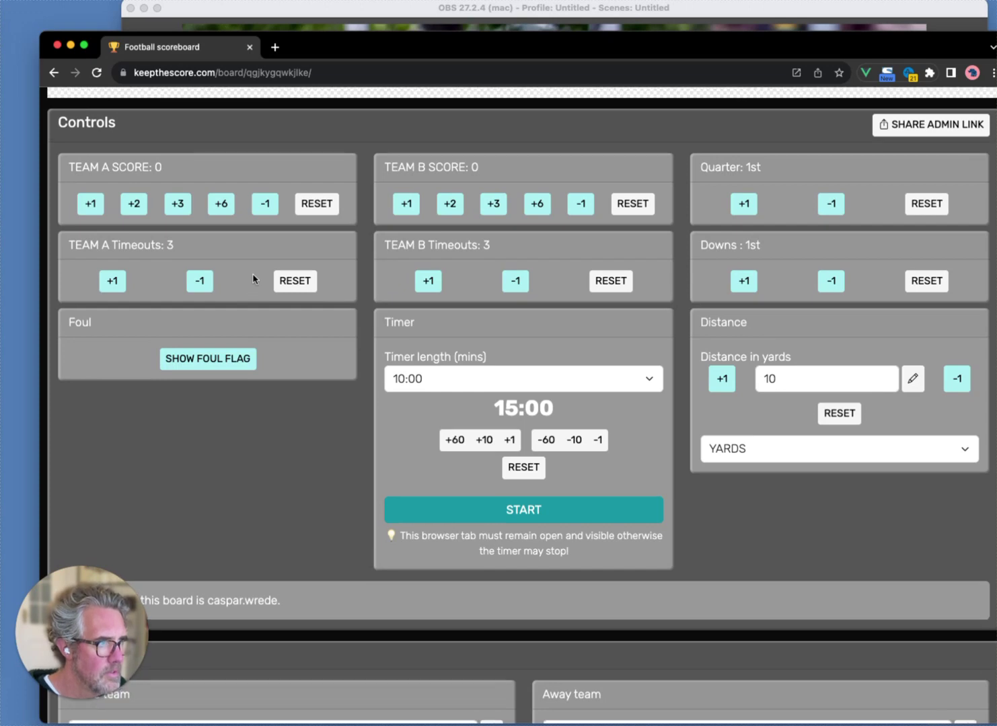
scroll(251, 278, down, 10)
scroll(253, 278, down, 6)
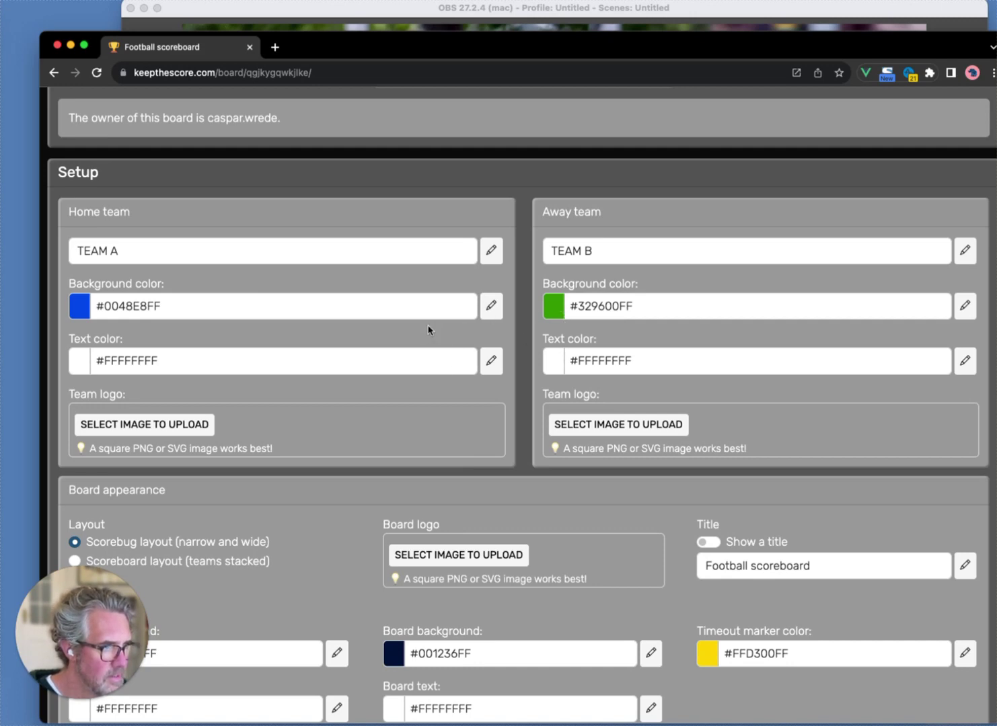
scroll(428, 329, up, 4)
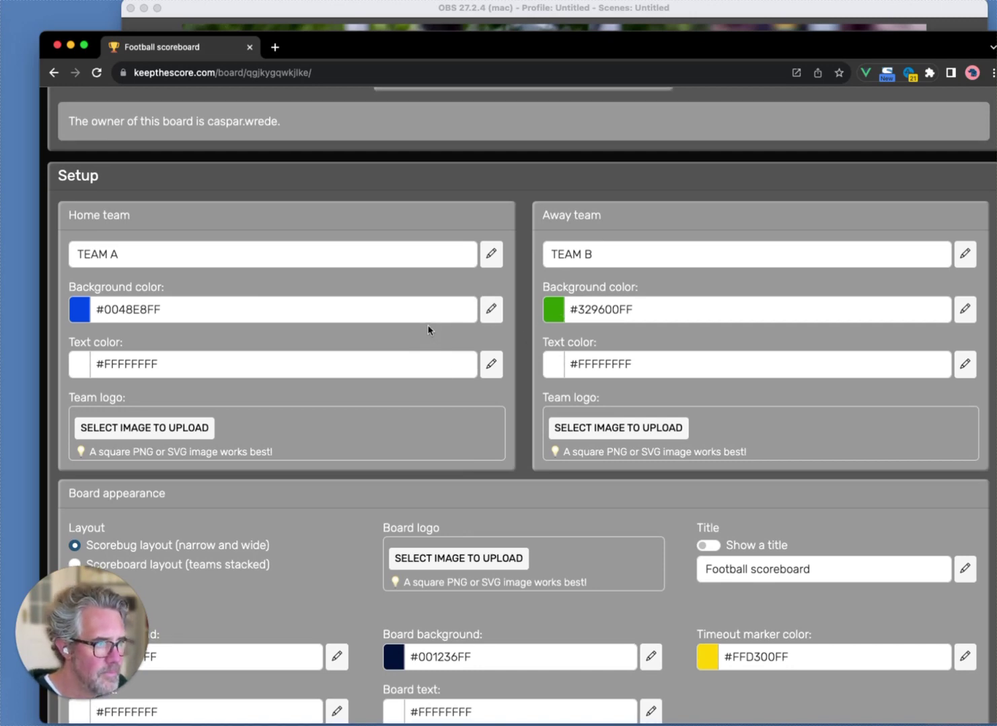
scroll(428, 330, up, 15)
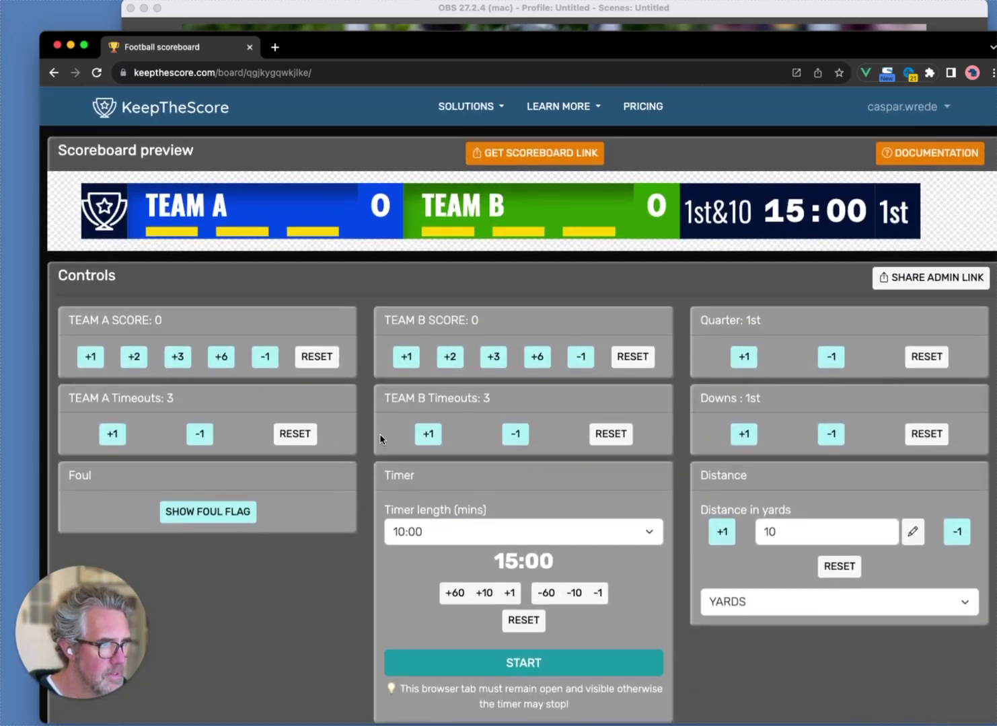
Rename the home team to "Home Team" in the board setup and save the name.
scroll(449, 434, down, 15)
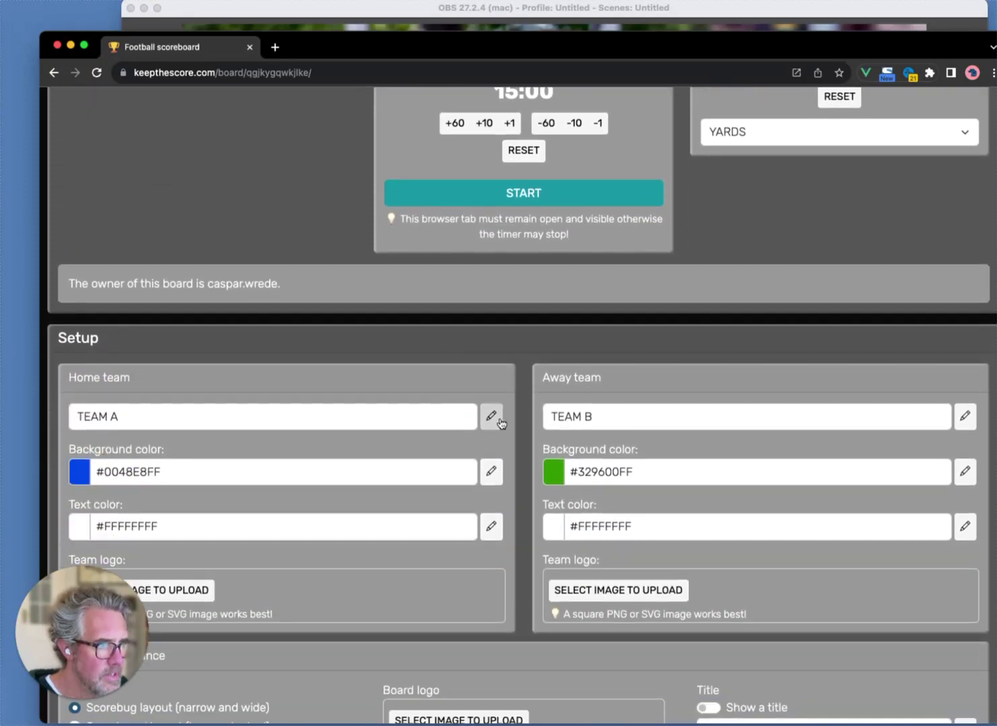
click(492, 418)
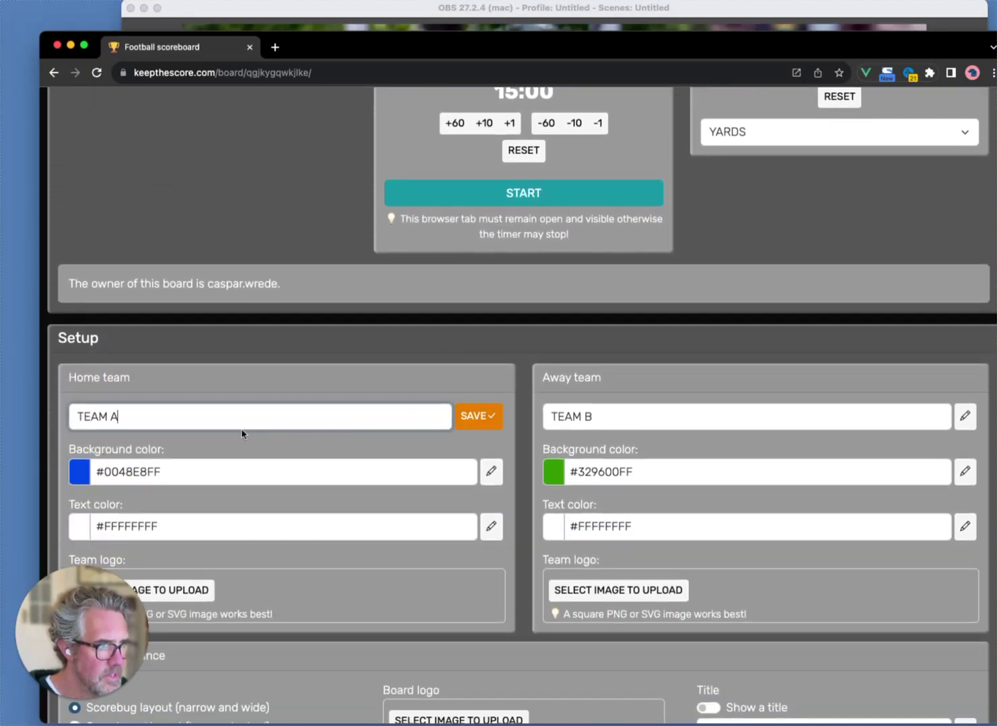
key(BackSpace)
key(BackSpace)
key(BackSpace)
key(BackSpace)
key(BackSpace)
key(BackSpace)
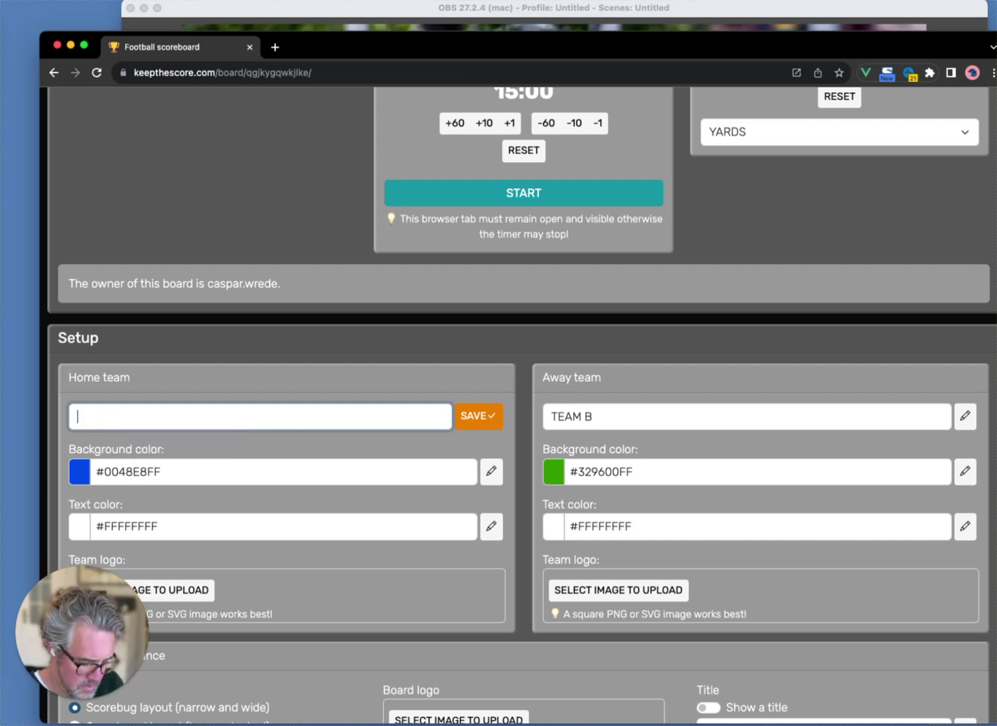
text(Home Team)
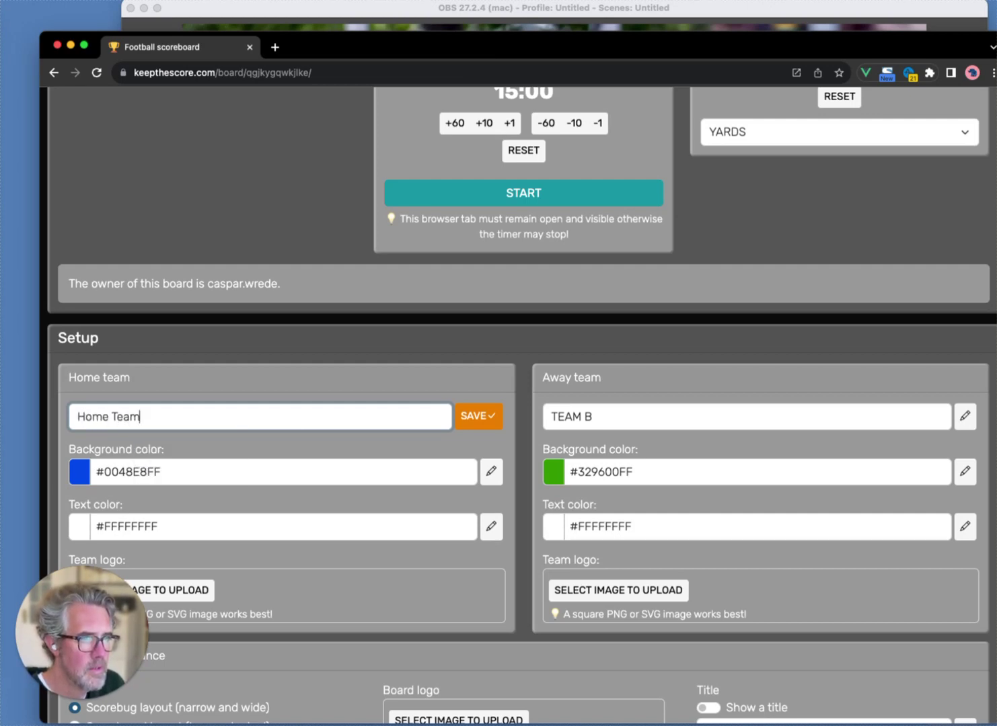
key(Return)
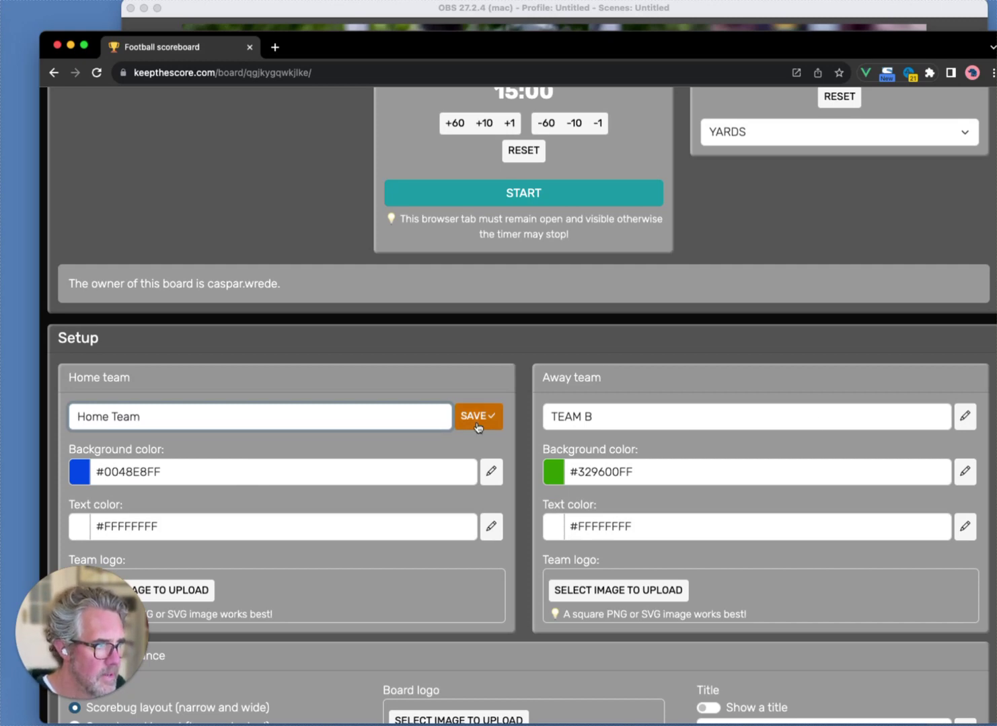
Rename the away team to "Away team" in the board setup and save the name.
click(648, 416)
key(BackSpace)
key(BackSpace)
key(BackSpace)
key(BackSpace)
key(BackSpace)
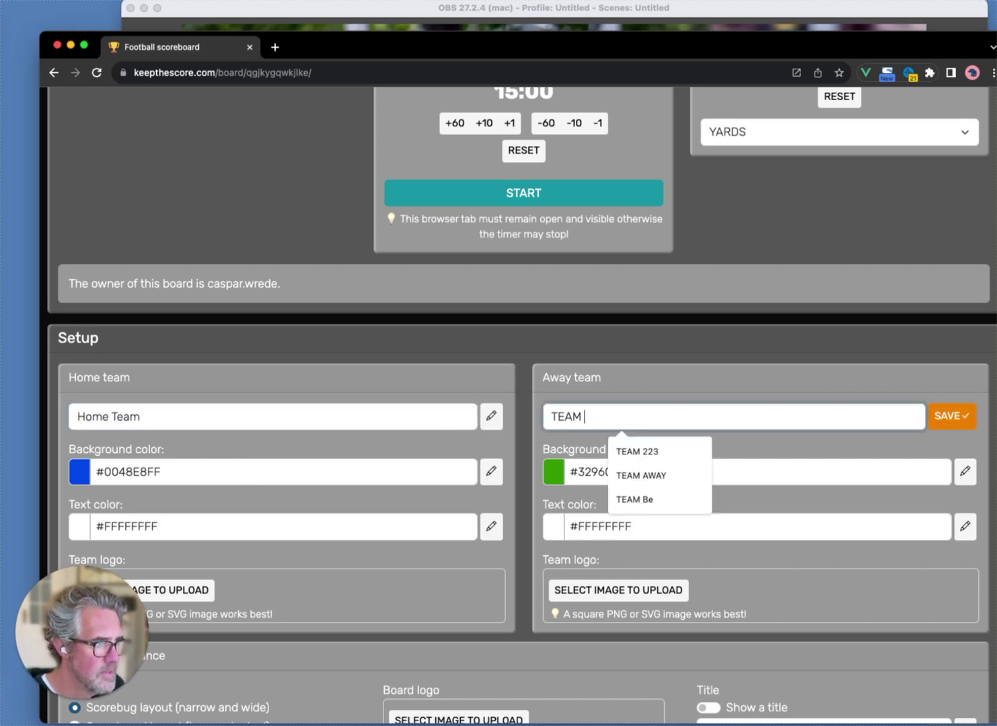
key(BackSpace)
text(Awa)
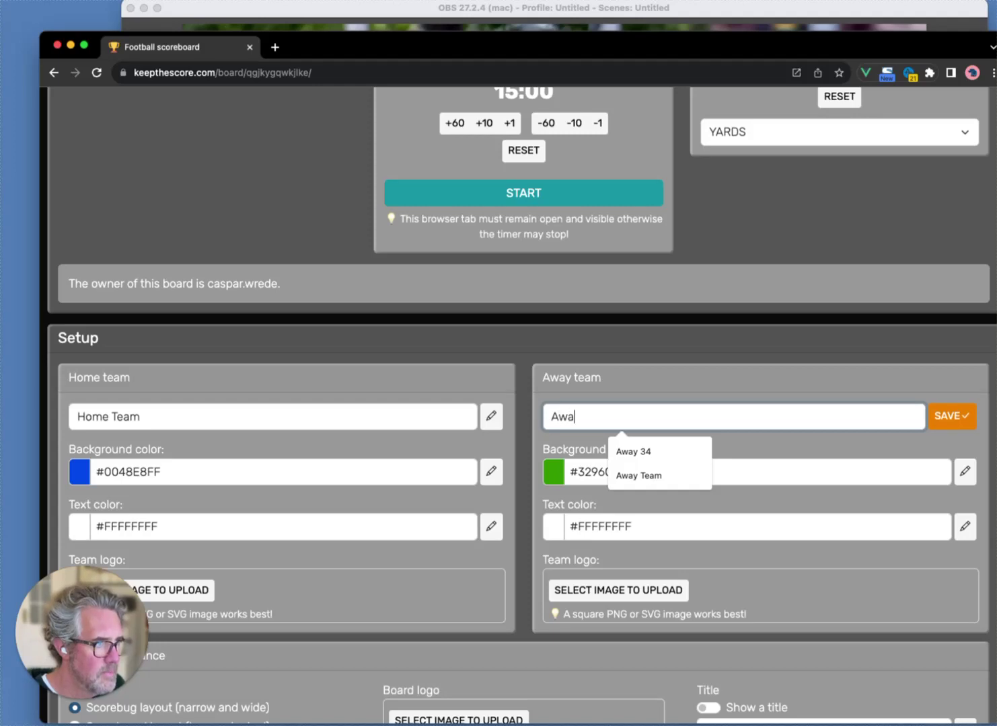
text(y team)
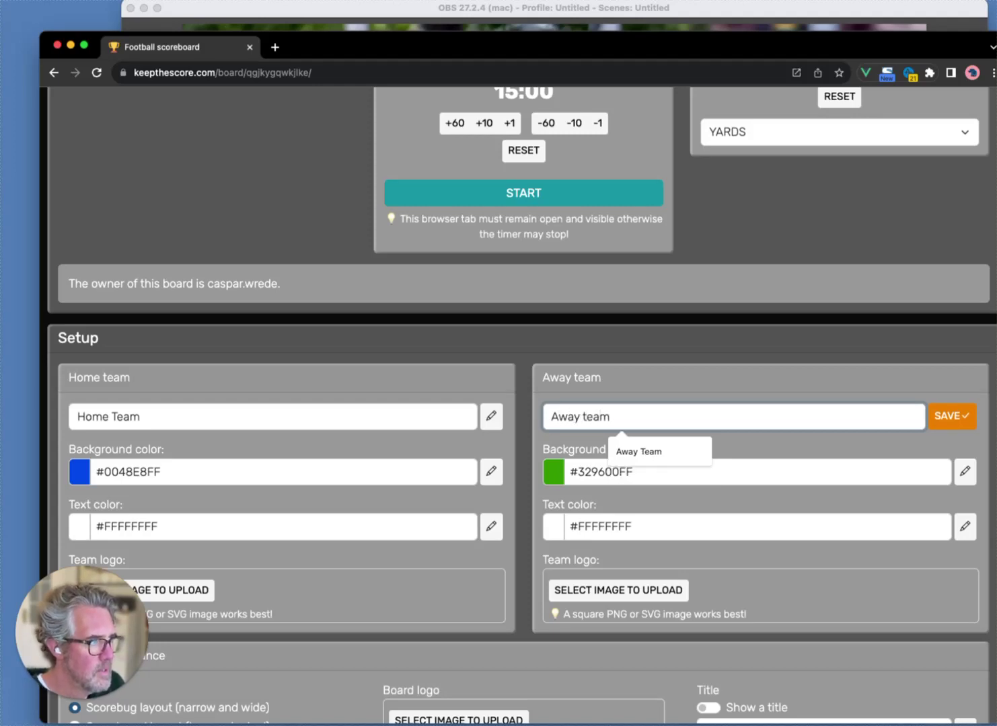
key(Return)
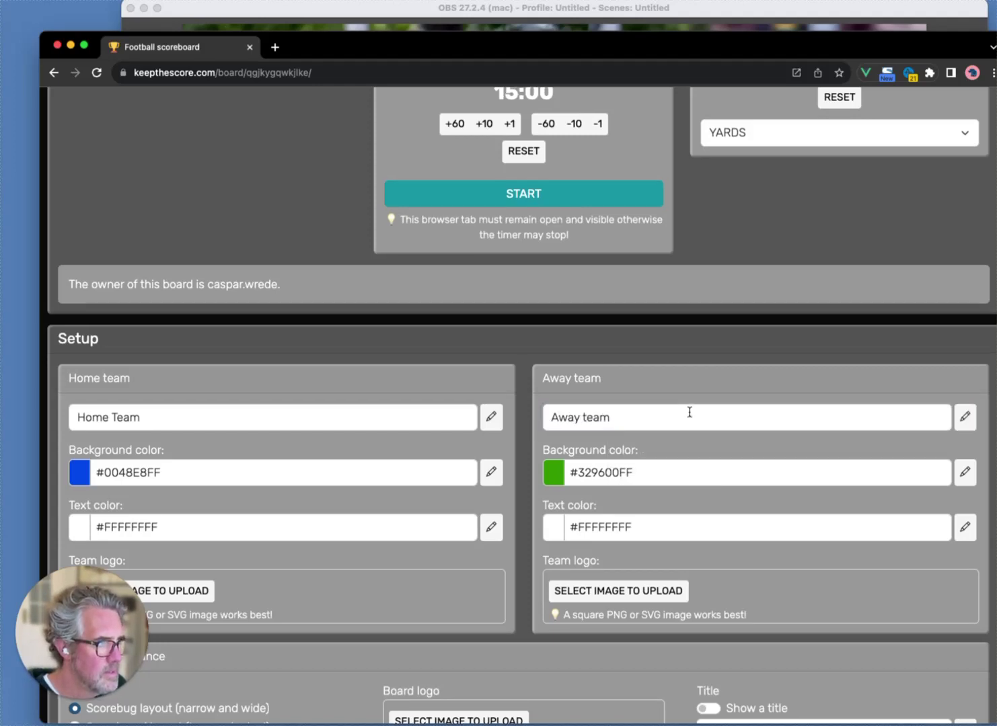
Check the team names in the scoreboard preview and look over the controls and team settings.
scroll(503, 314, up, 7)
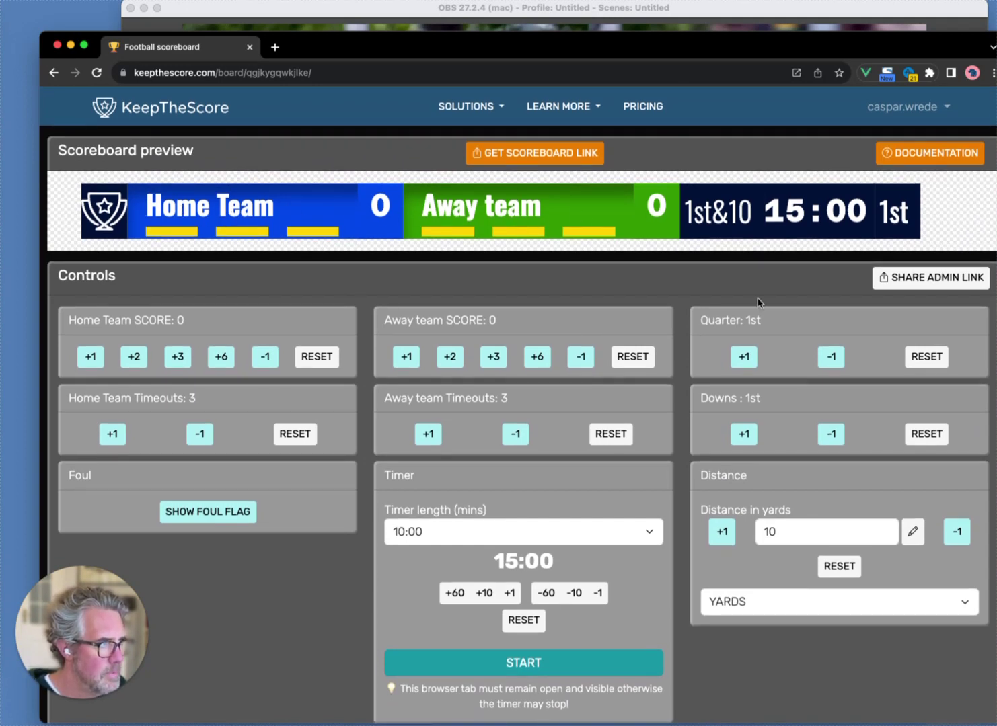
scroll(759, 303, down, 1)
scroll(759, 303, down, 10)
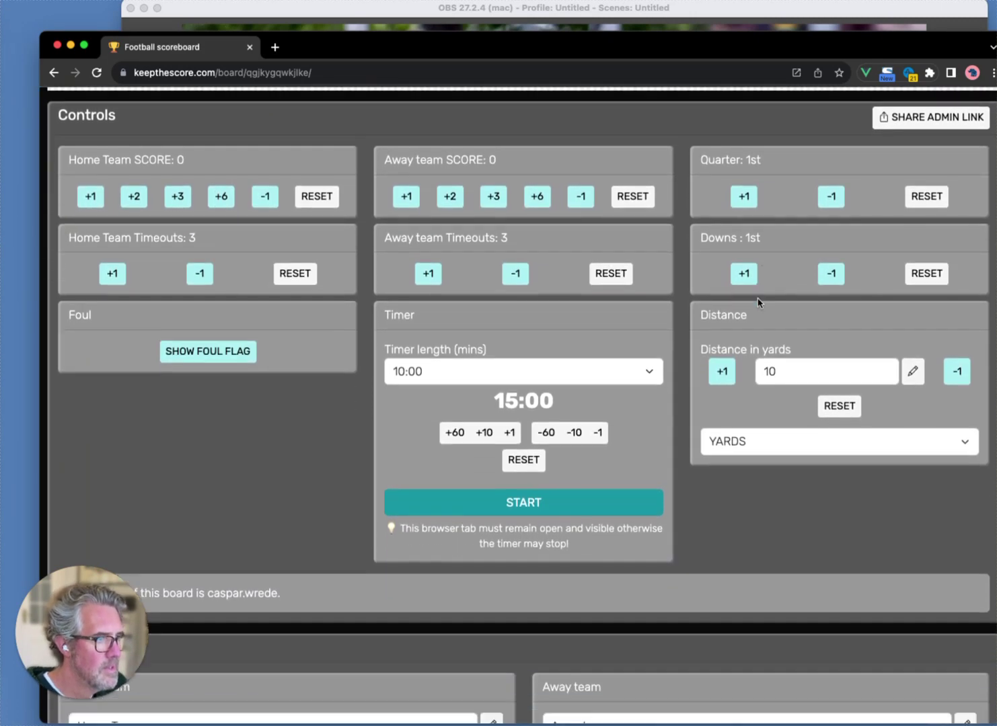
scroll(759, 302, down, 3)
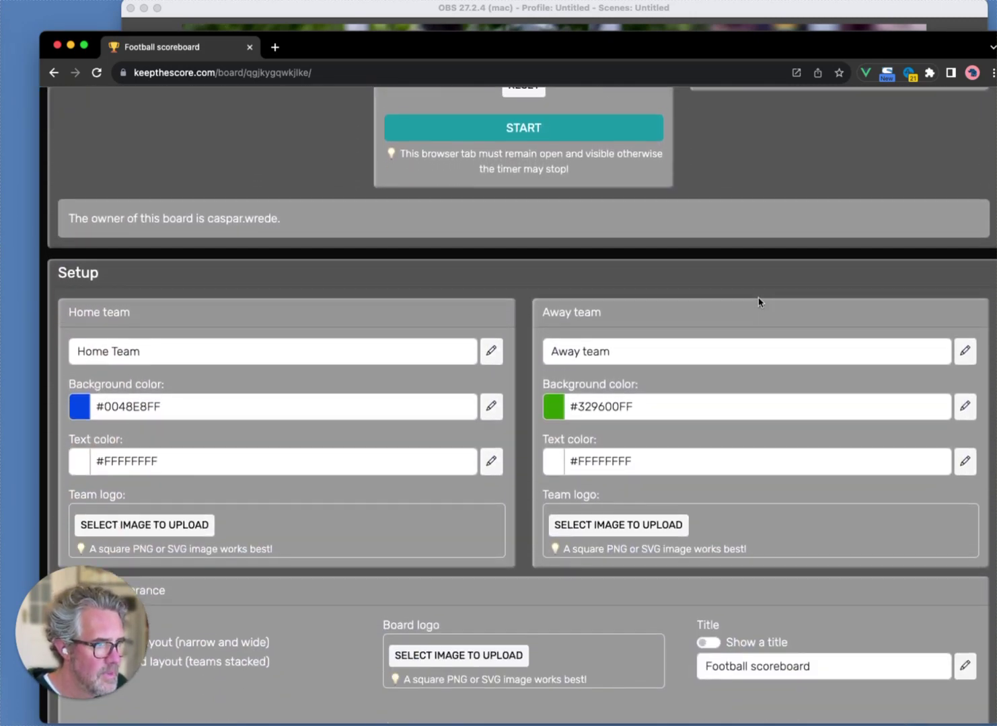
scroll(759, 302, up, 7)
scroll(758, 301, up, 5)
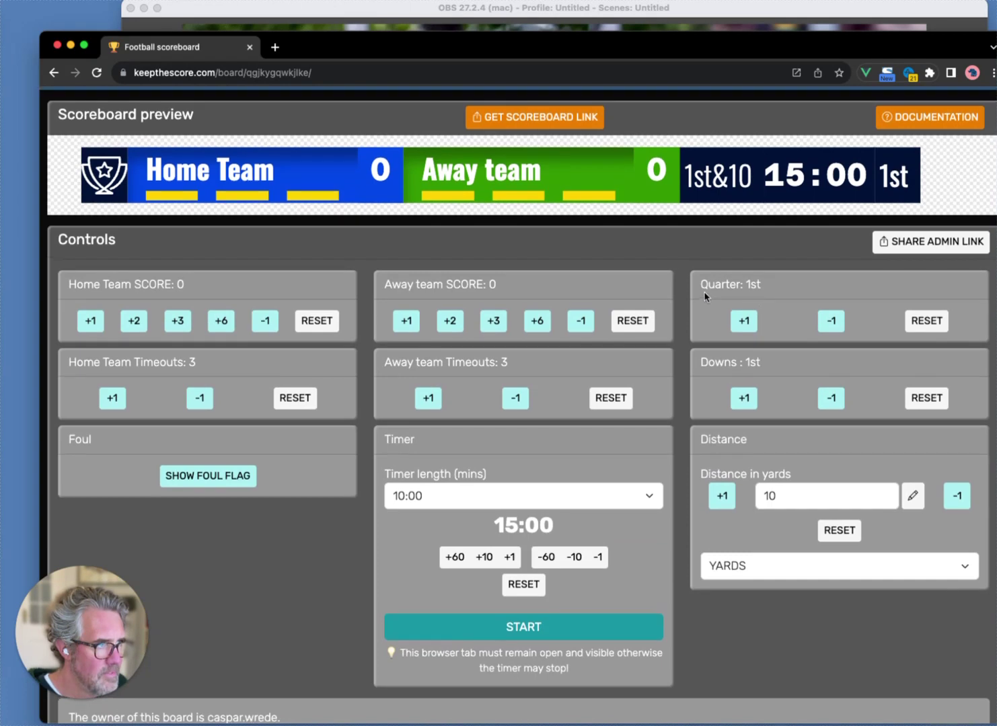
scroll(708, 294, up, 1)
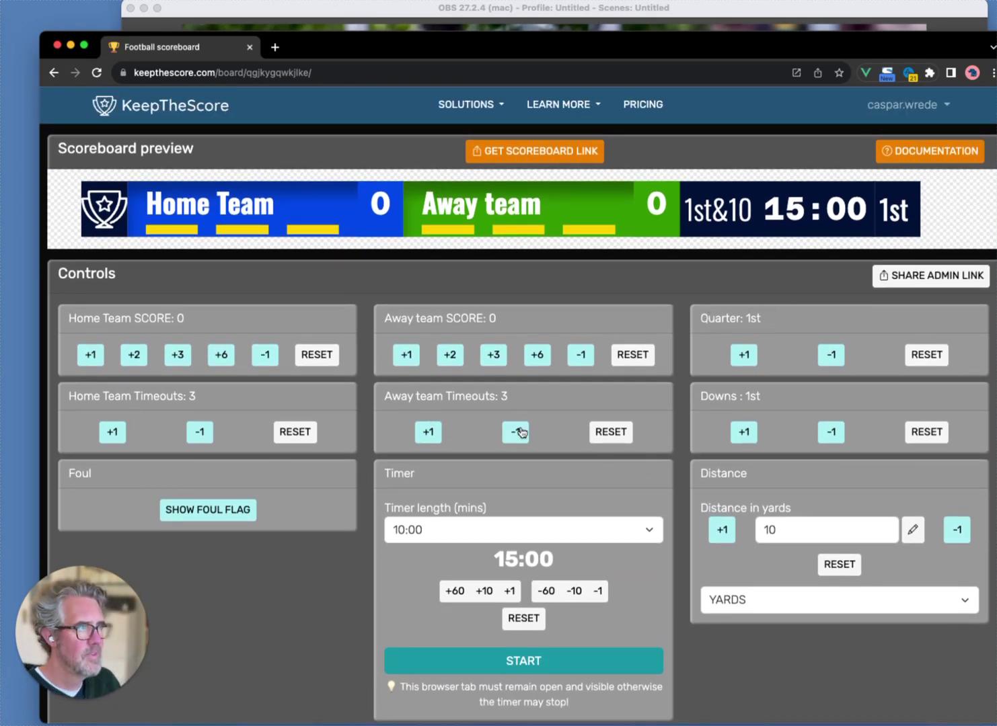
Get the display scoreboard link for the football board and copy it to the clipboard.
scroll(748, 404, up, 1)
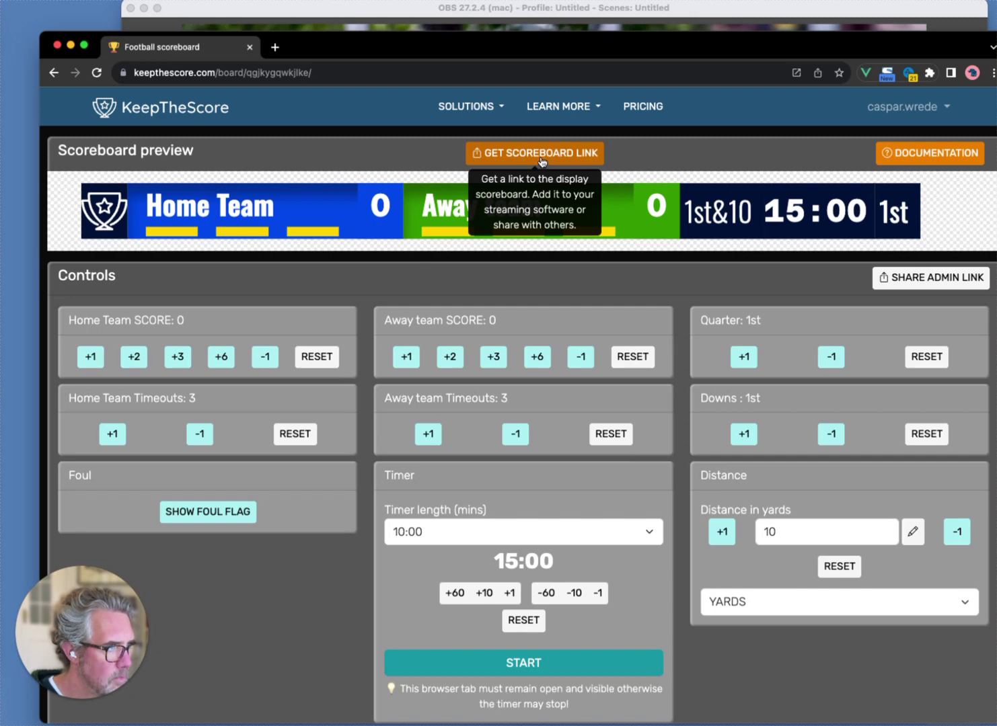
click(541, 153)
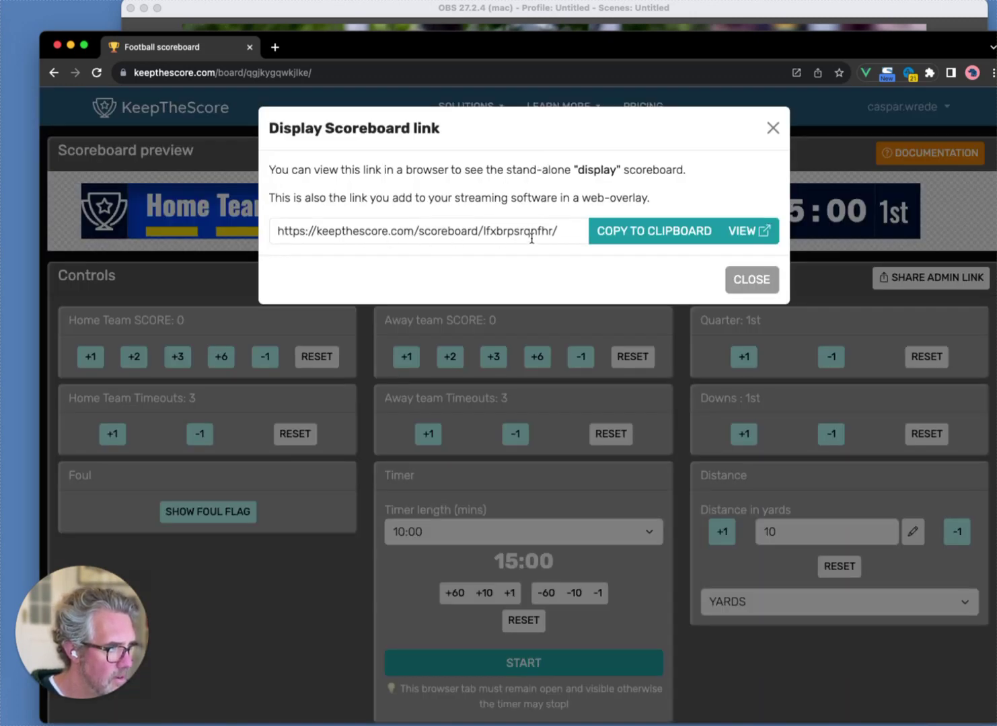
click(650, 233)
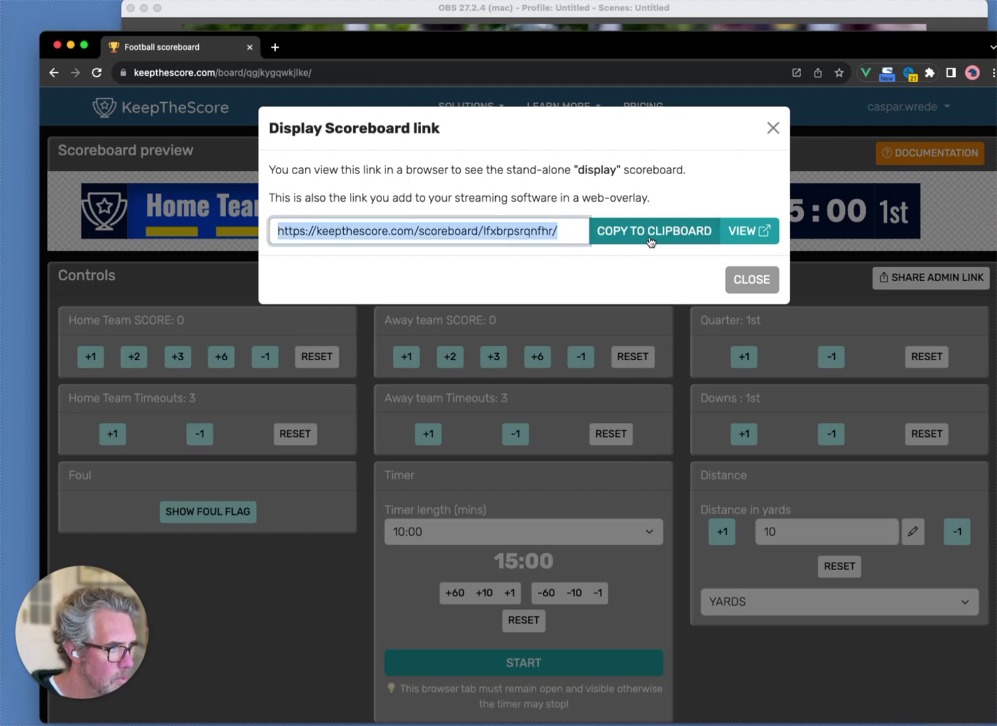
Switch to OBS and add a new Browser source named "scorebug" to the Football scene.
click(355, 17)
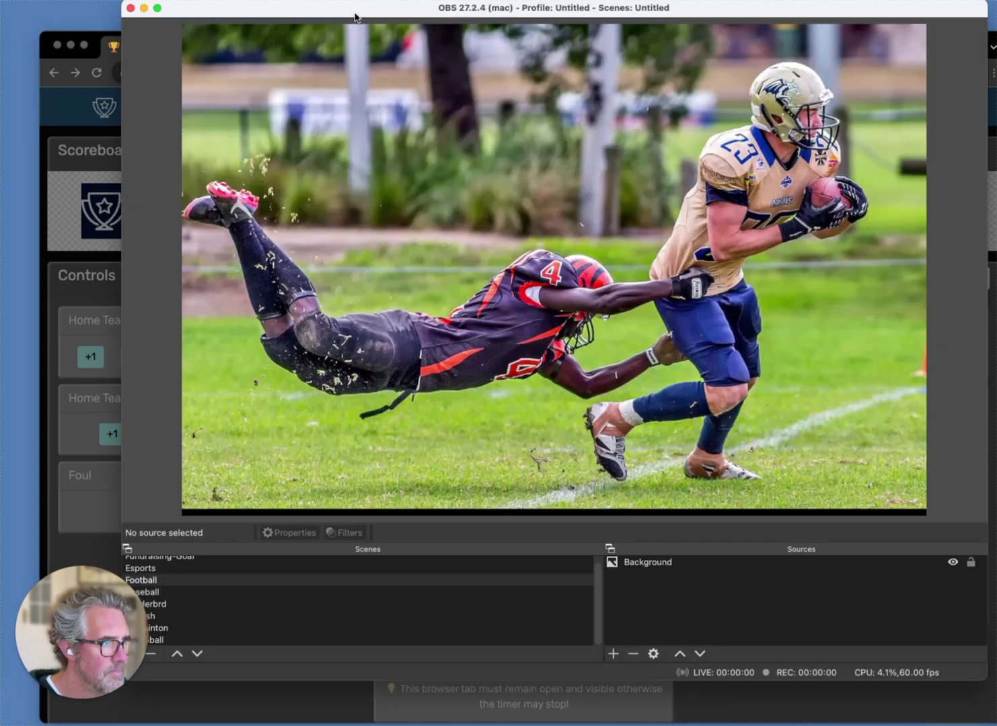
click(612, 654)
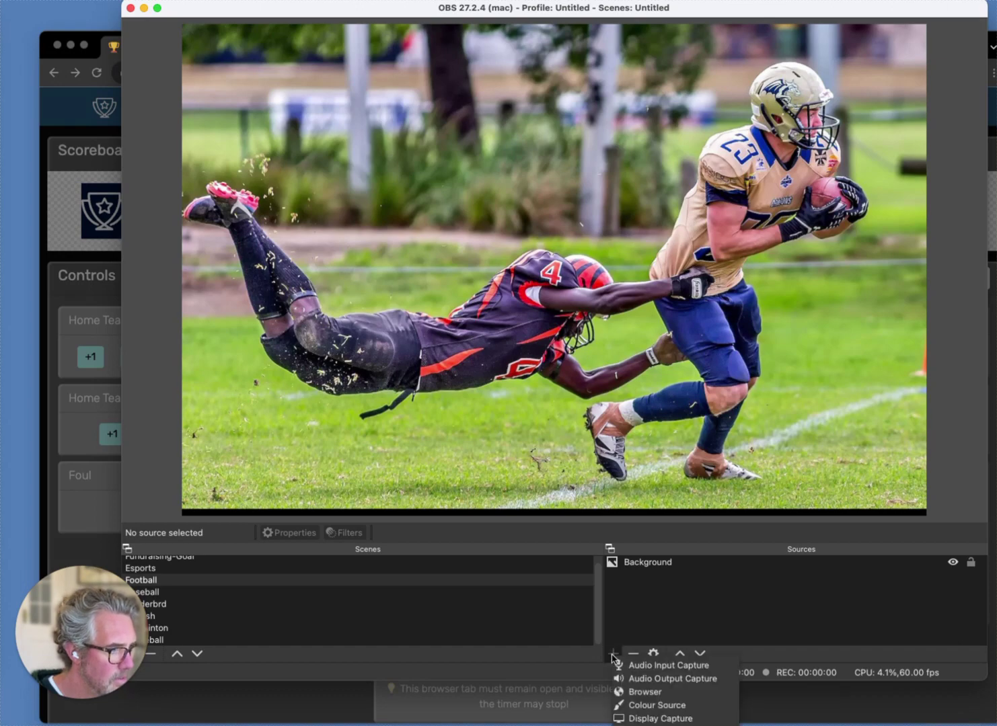
click(686, 692)
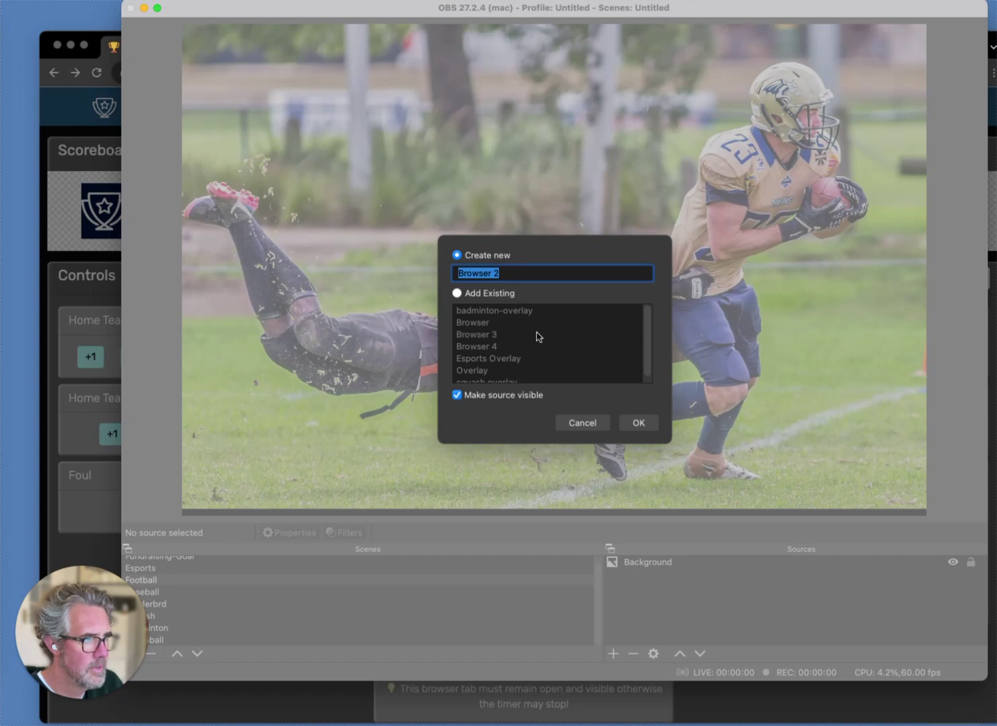
text(scorebug)
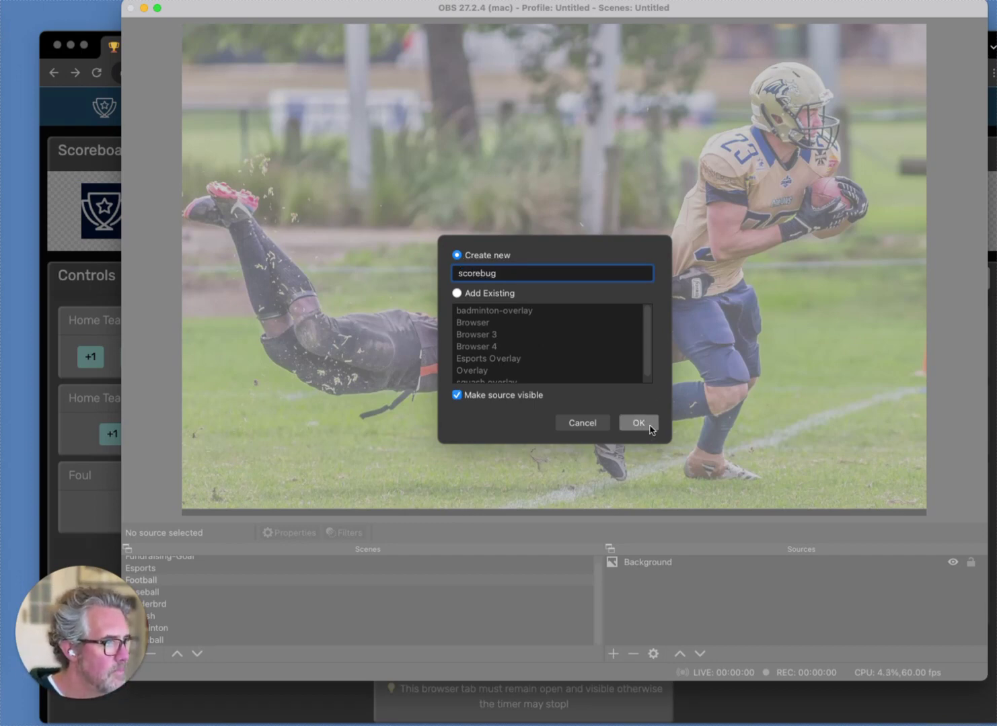
click(639, 423)
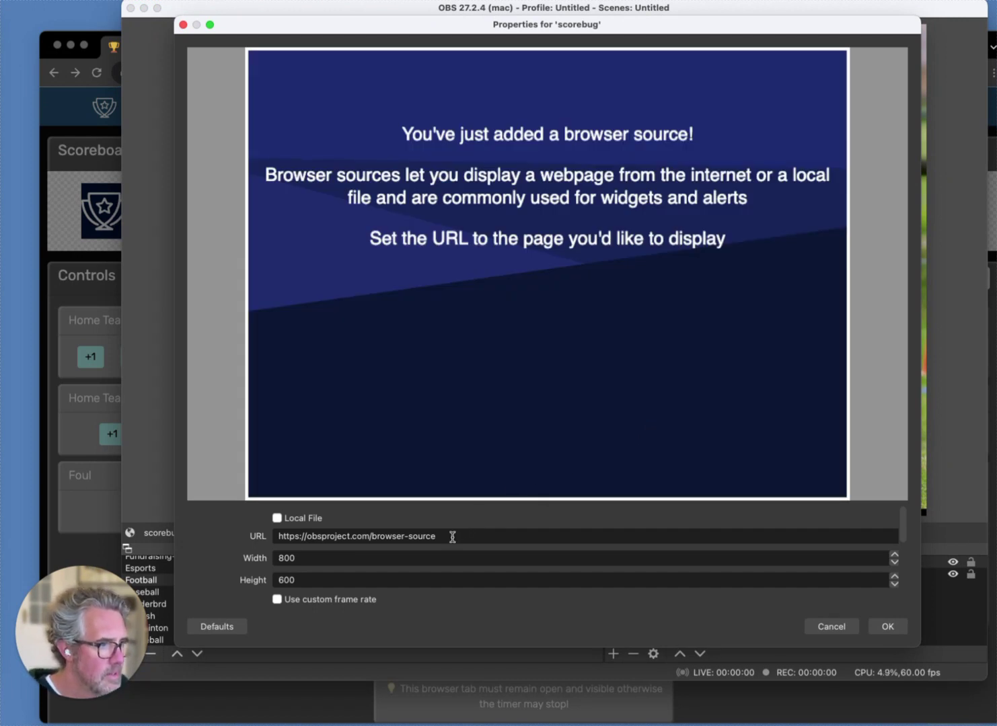
Point the scorebug source to the copied display scoreboard link and set its width to 1200.
drag(452, 537, 274, 533)
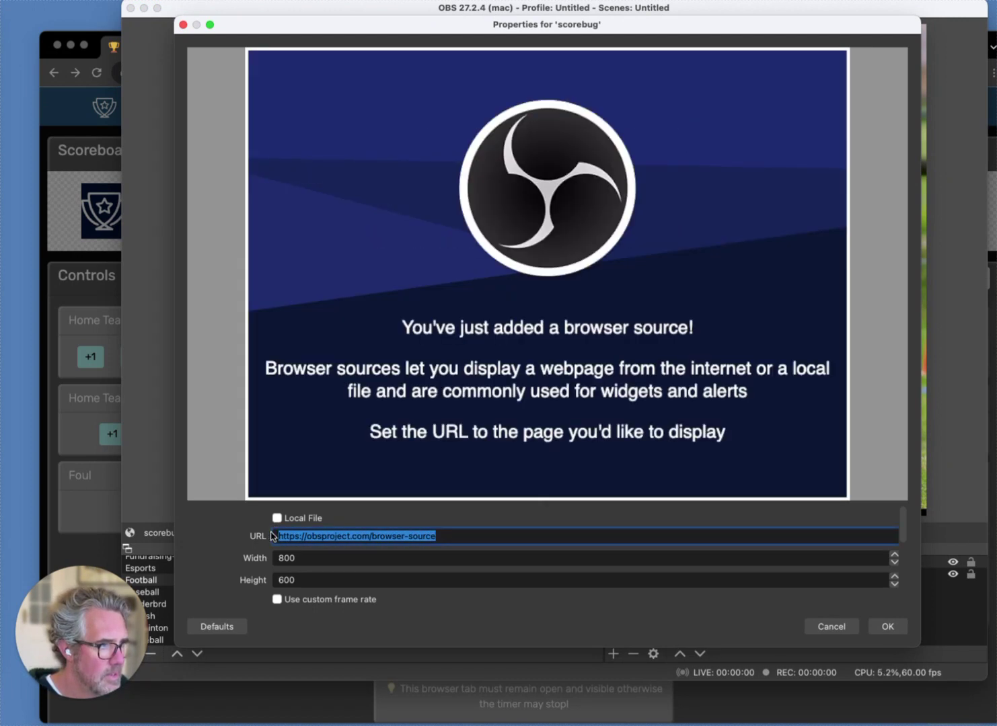
key(BackSpace)
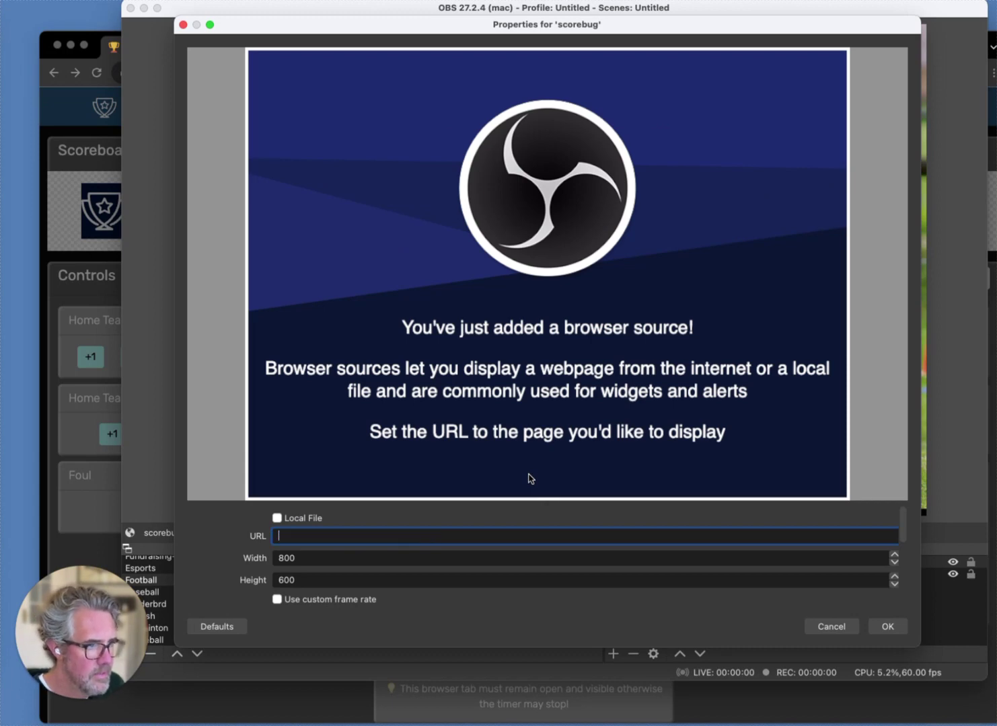
key(super+v)
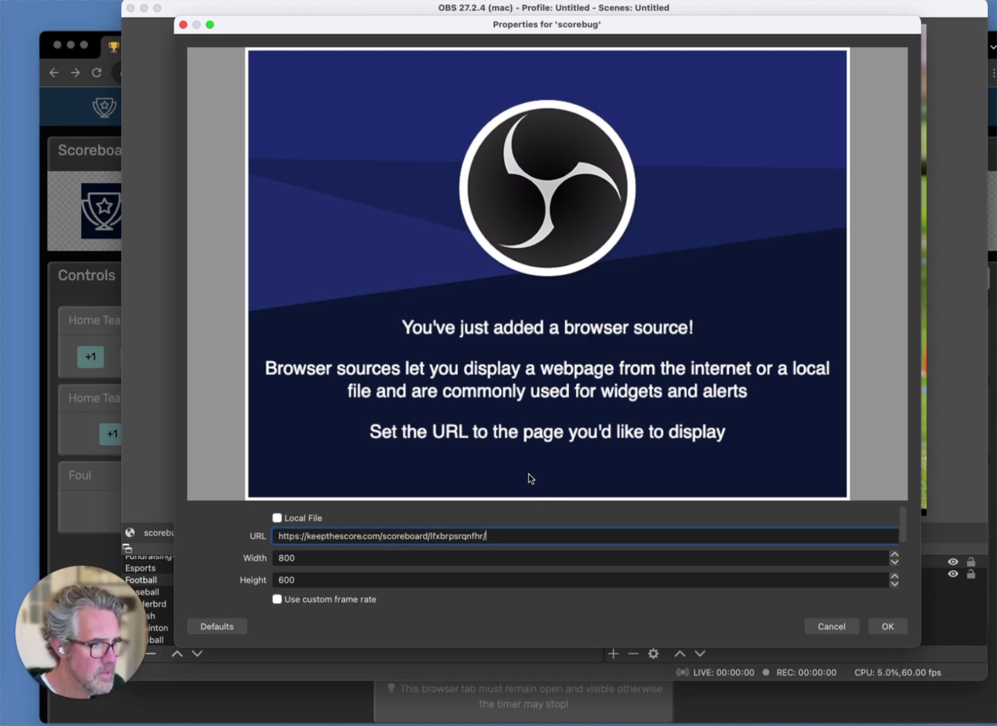
click(303, 557)
drag(302, 557, 276, 557)
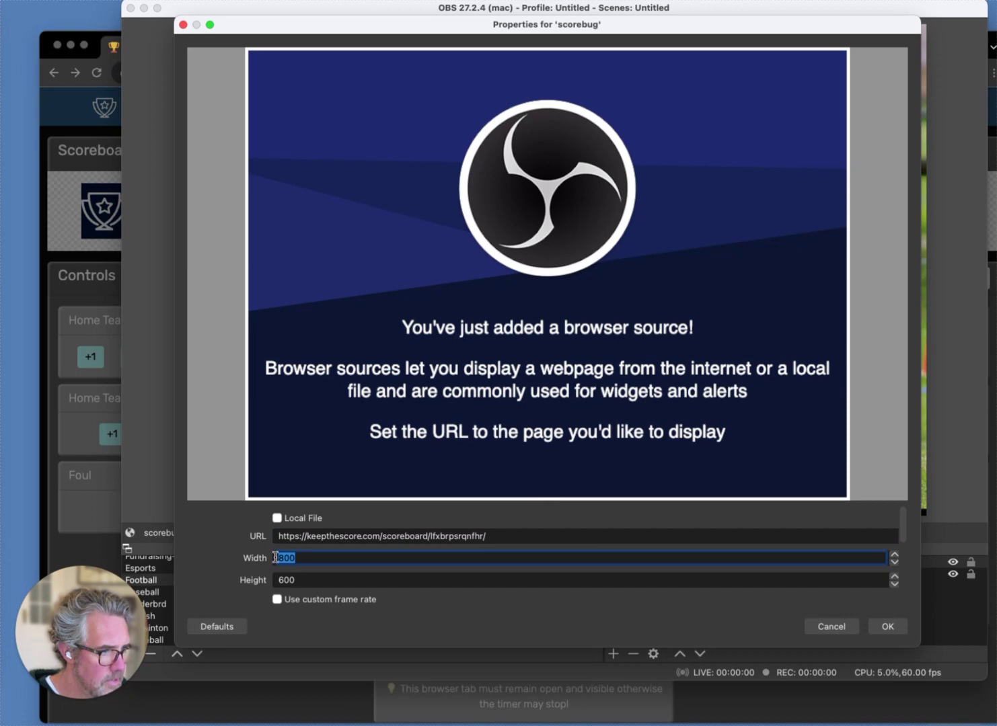
text(12)
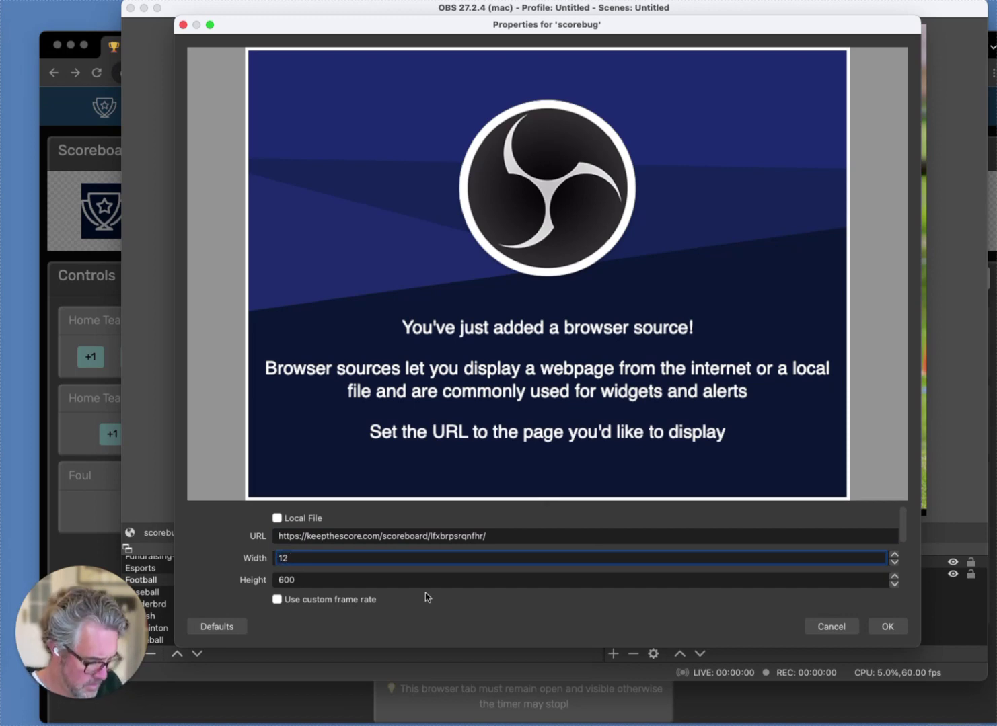
text(00)
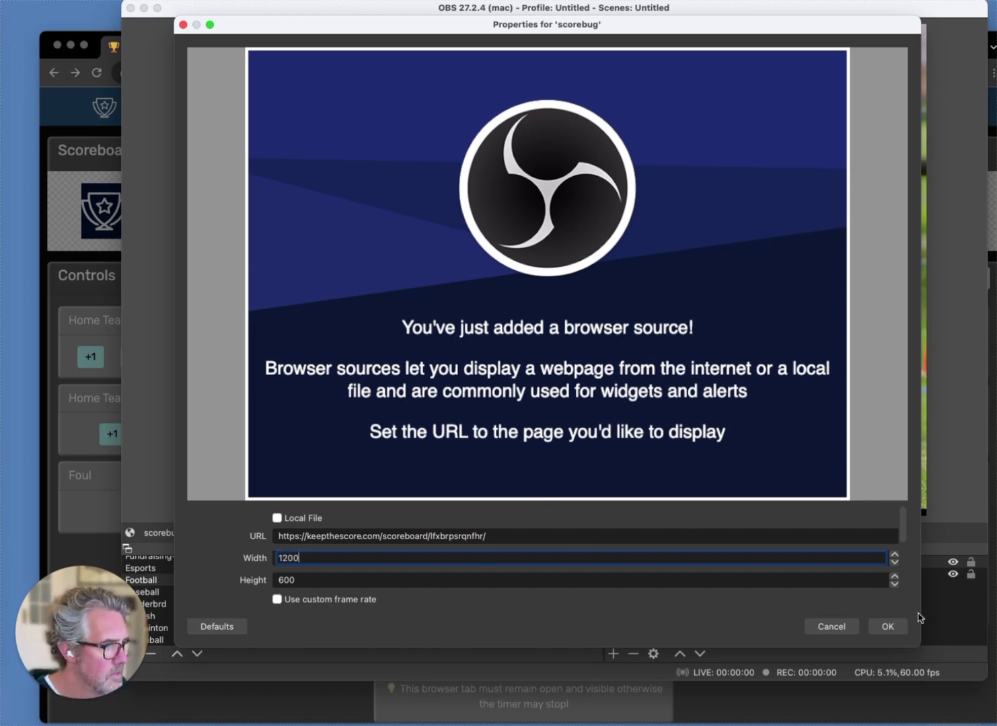
click(890, 628)
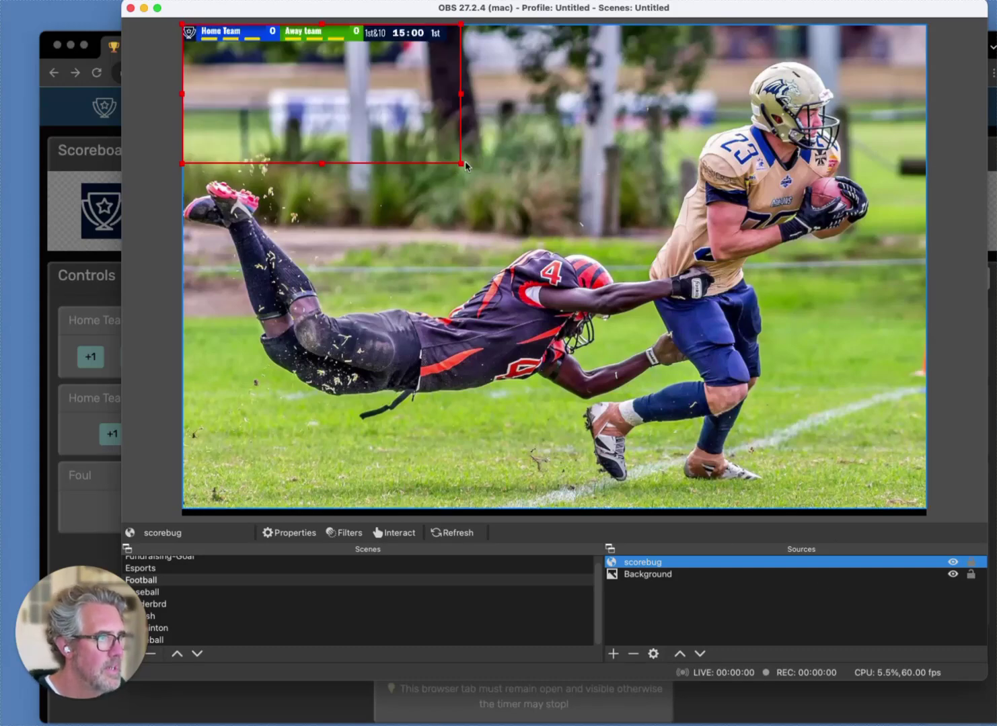
Enlarge the scorebug overlay to the full canvas width and move its bar to the lower edge of the football picture.
drag(461, 163, 930, 285)
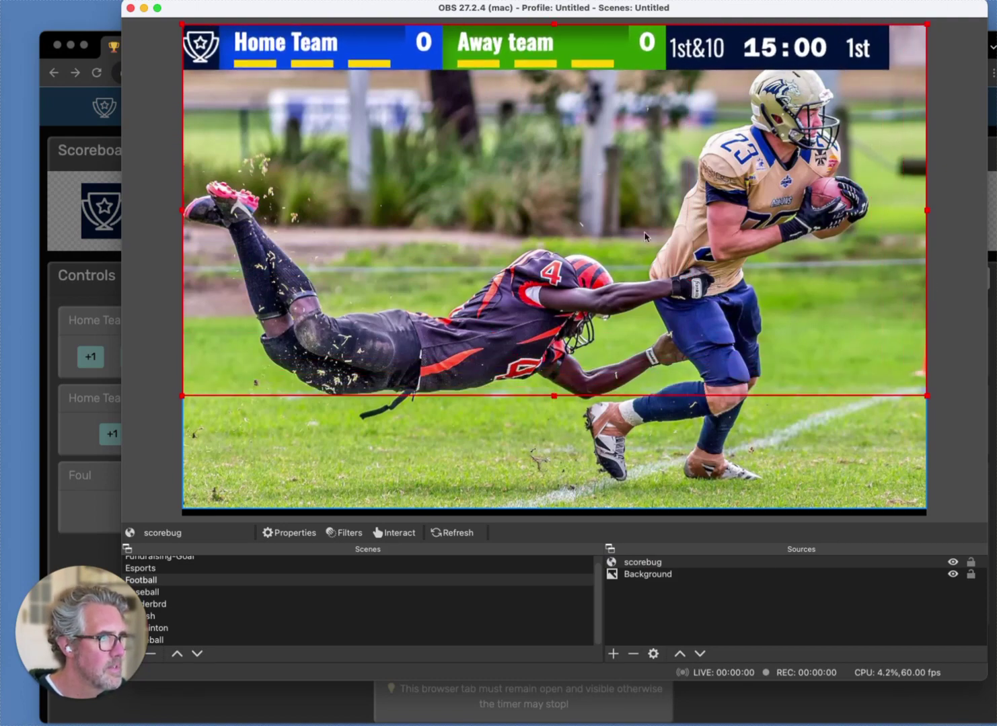
drag(538, 205, 553, 628)
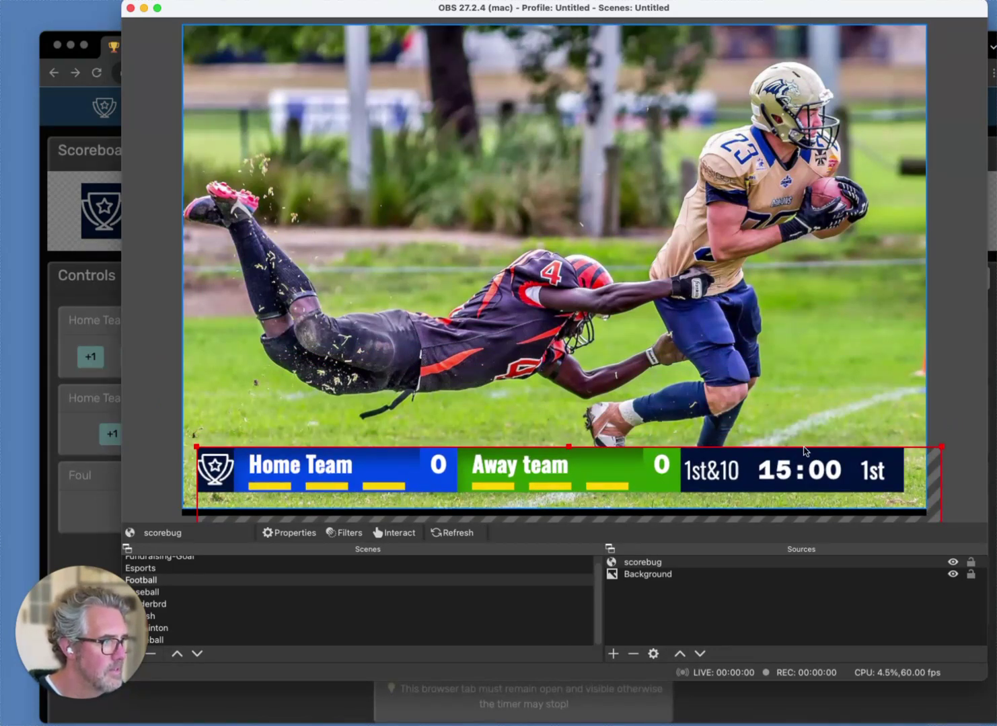
click(945, 410)
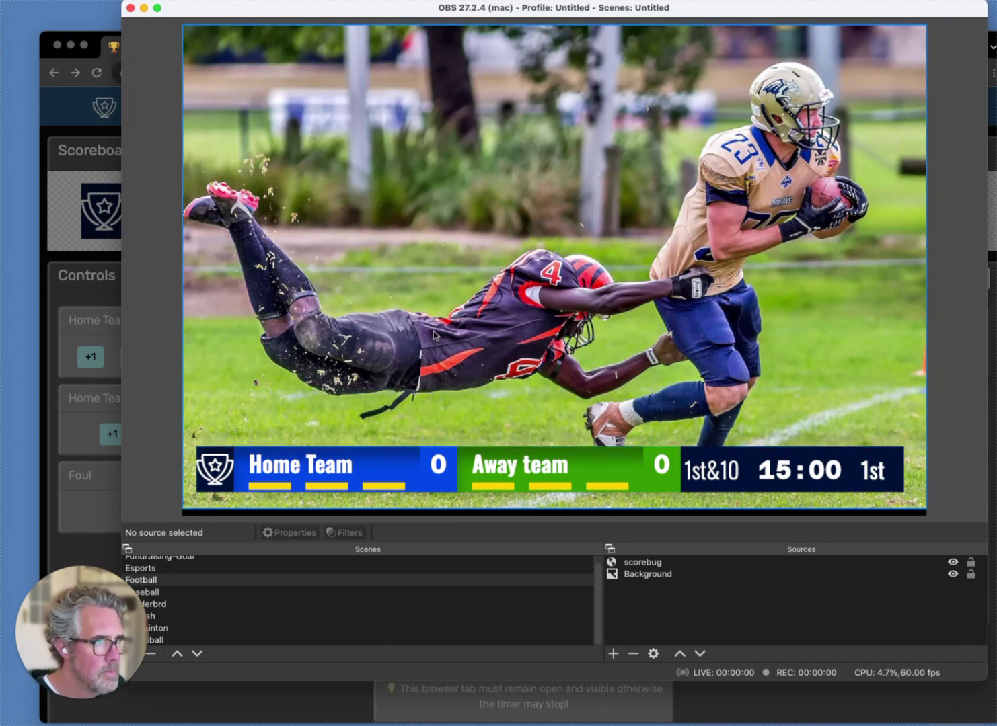
Return to the KeepTheScore board in the browser and raise the scores to 8 for Home Team and 6 for Away team.
click(96, 45)
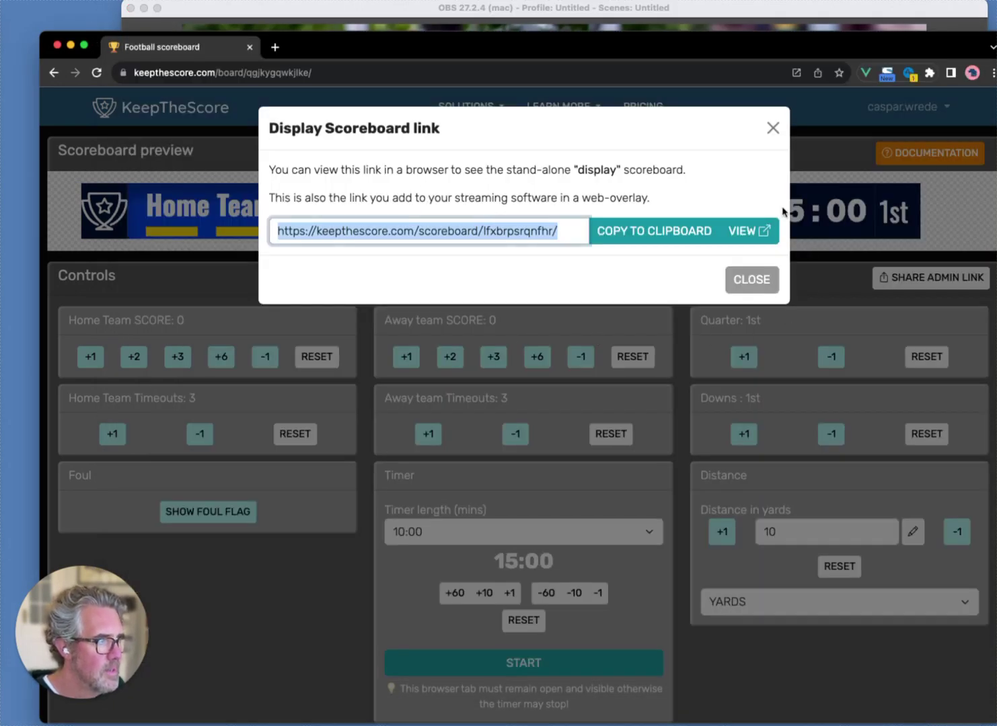
click(772, 128)
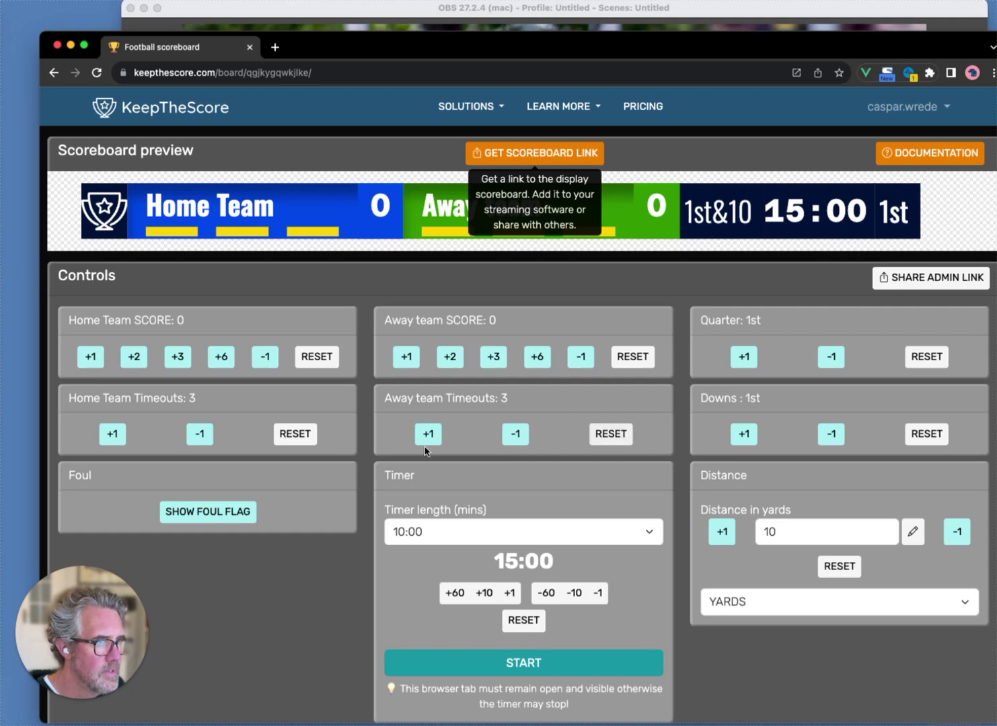
click(135, 358)
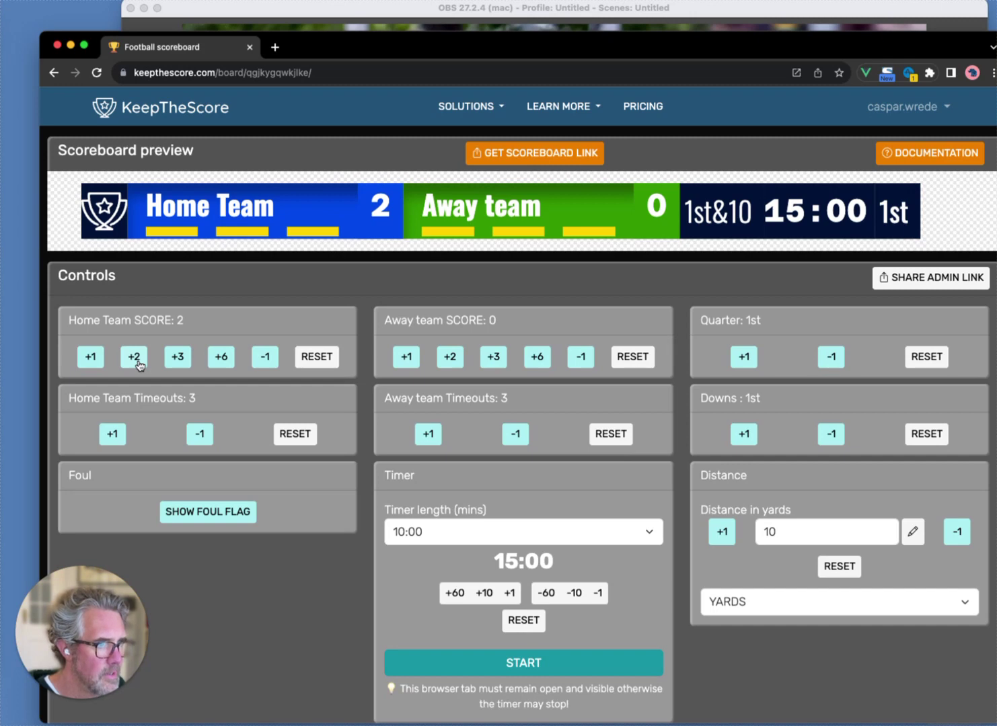
click(220, 358)
click(537, 358)
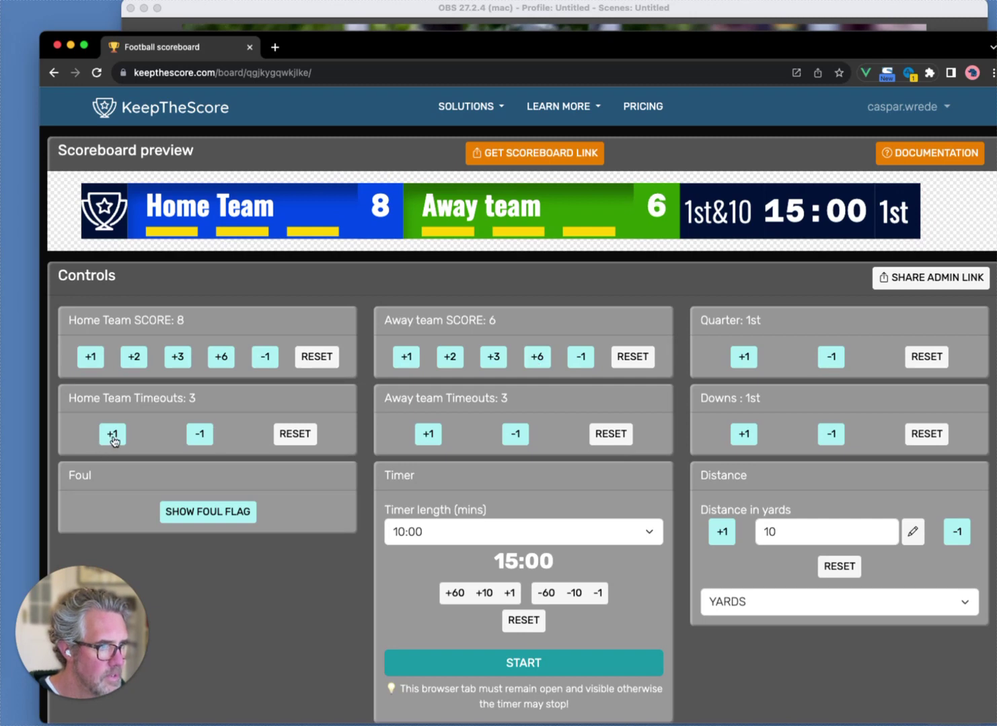
Reduce the Home Team timeouts to 1 and the Away team timeouts to 2.
click(200, 436)
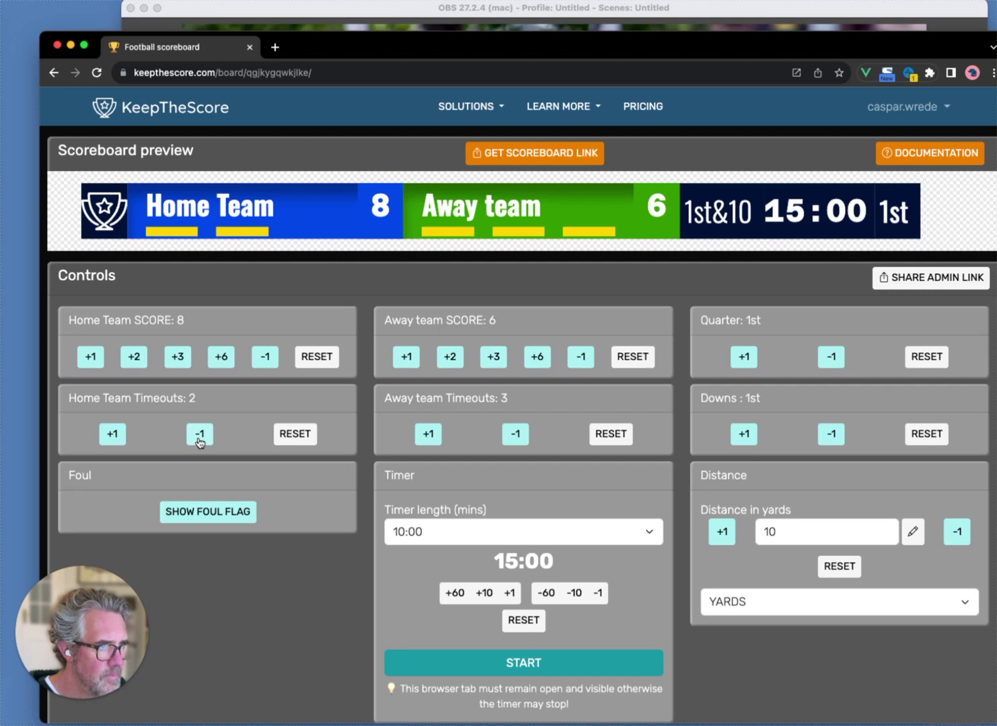
click(199, 436)
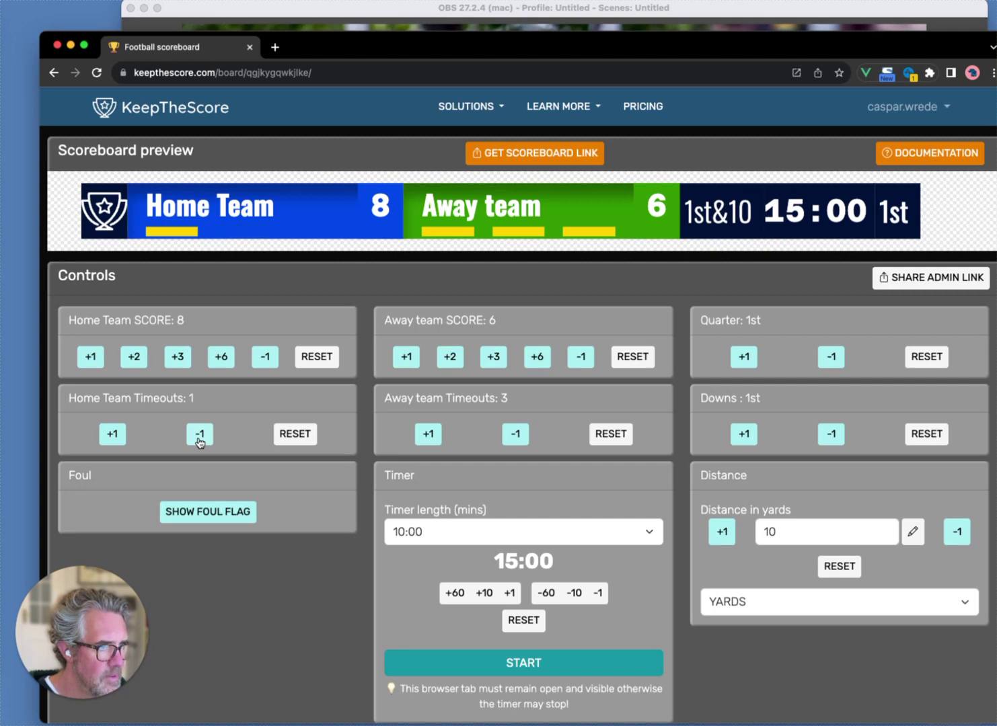
click(522, 437)
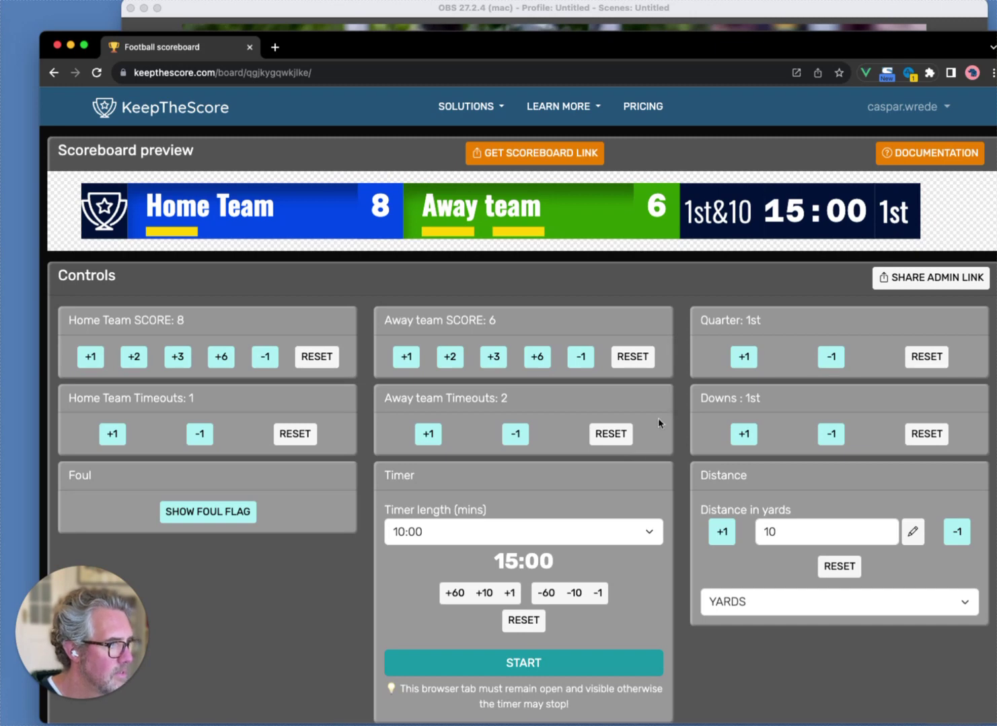
Start the timer and advance the quarter to 2nd, checking the live overlay in OBS.
click(532, 663)
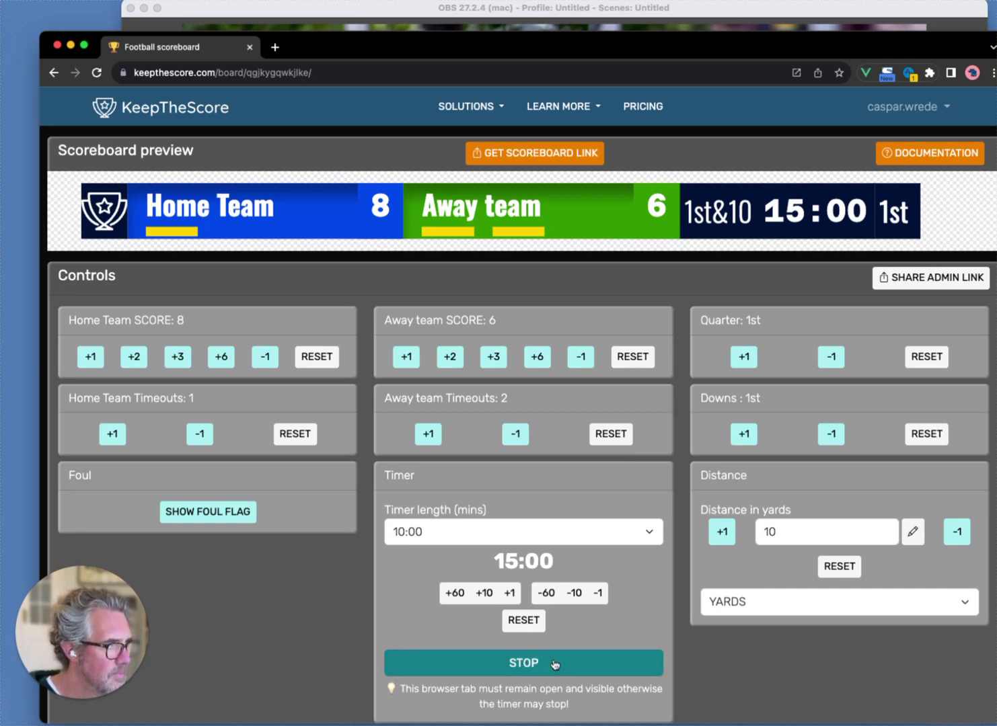
click(743, 357)
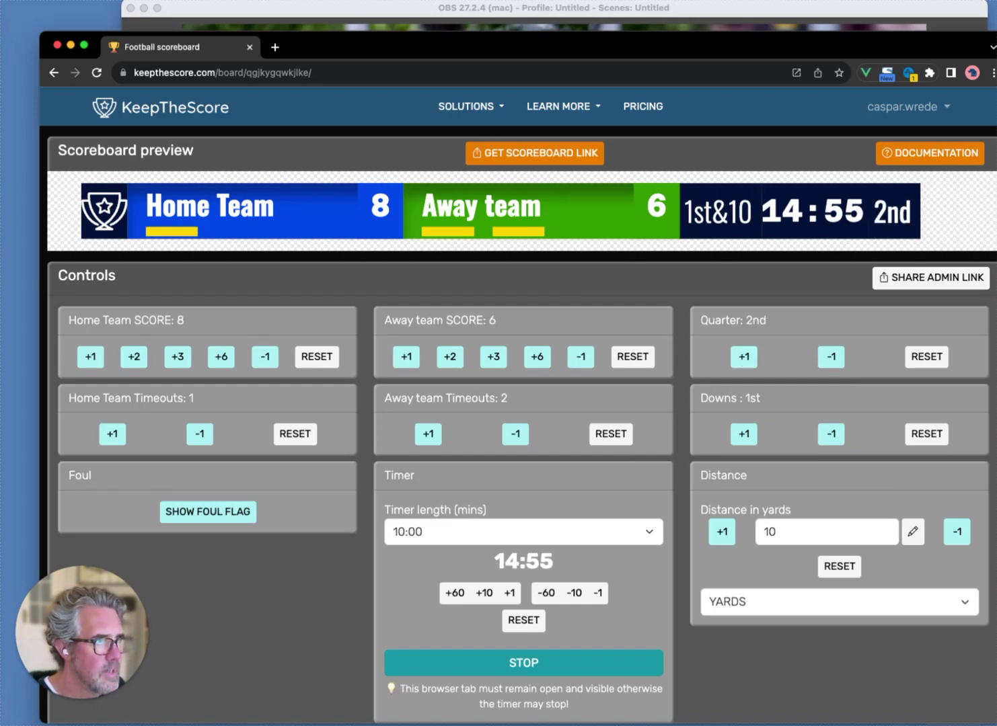
click(309, 8)
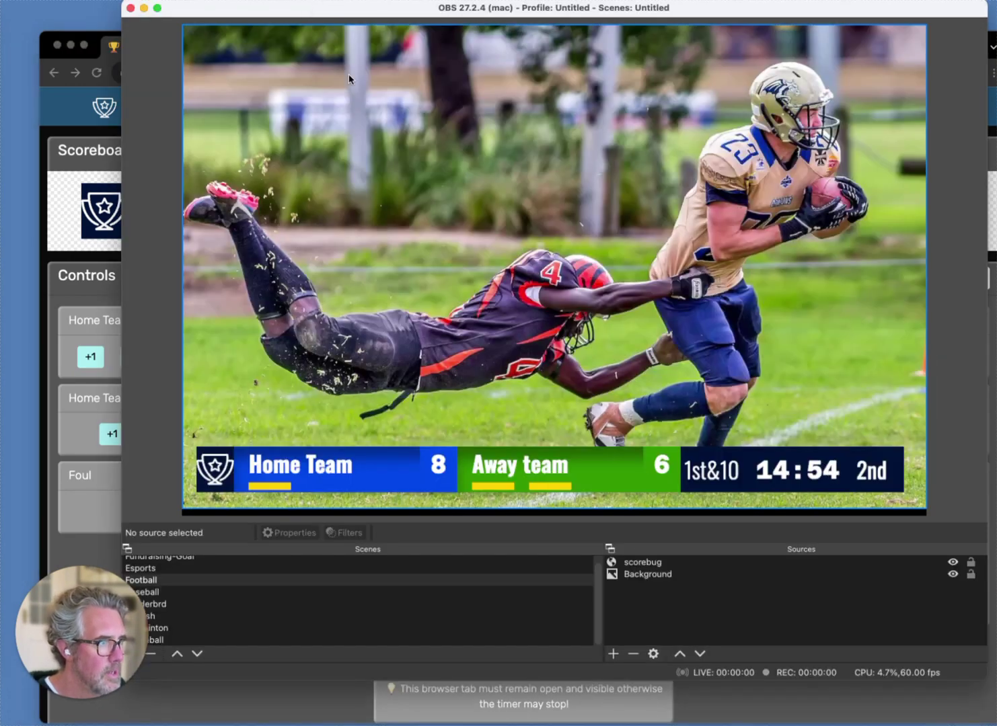
Switch back to the KeepTheScore board and save orange #E89211FF as the home team's background color in the setup.
click(90, 39)
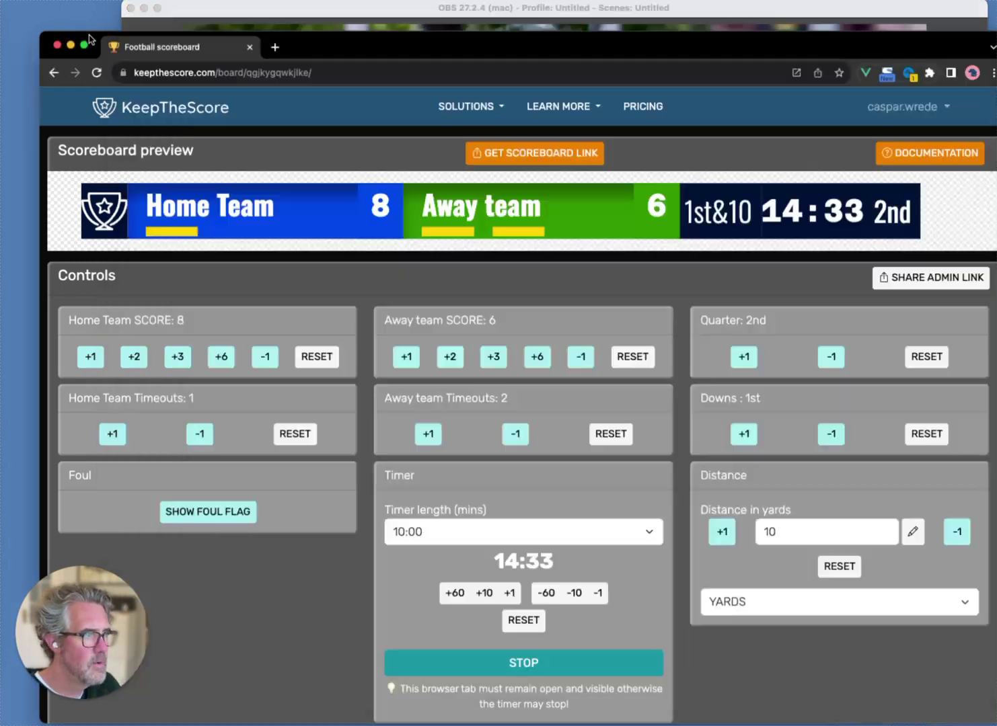
scroll(451, 239, down, 6)
scroll(449, 238, down, 2)
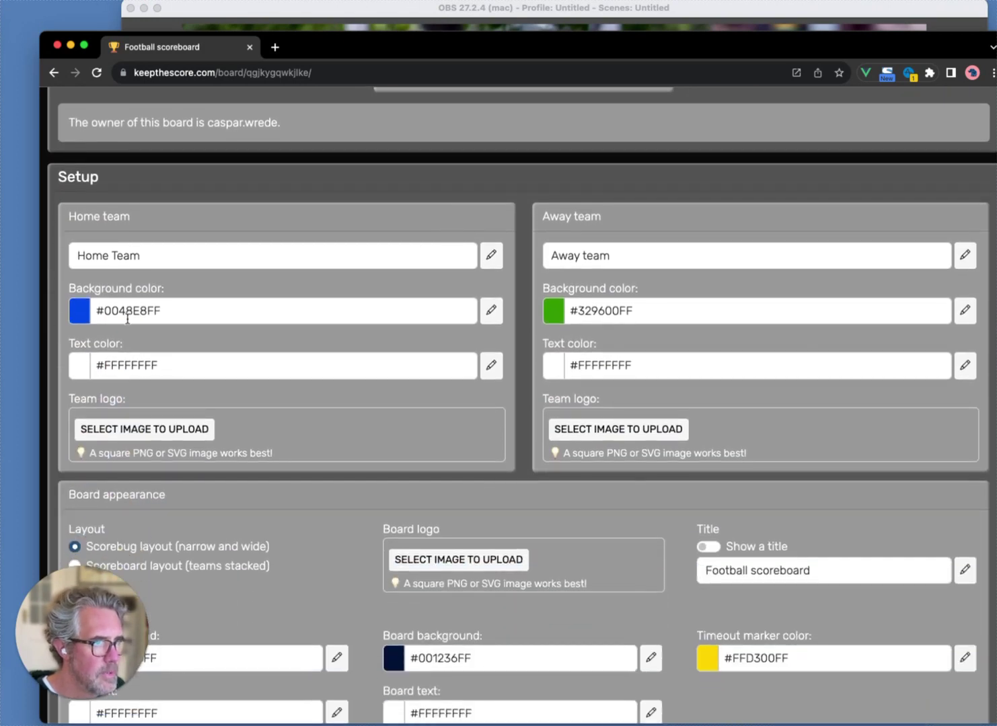
click(166, 308)
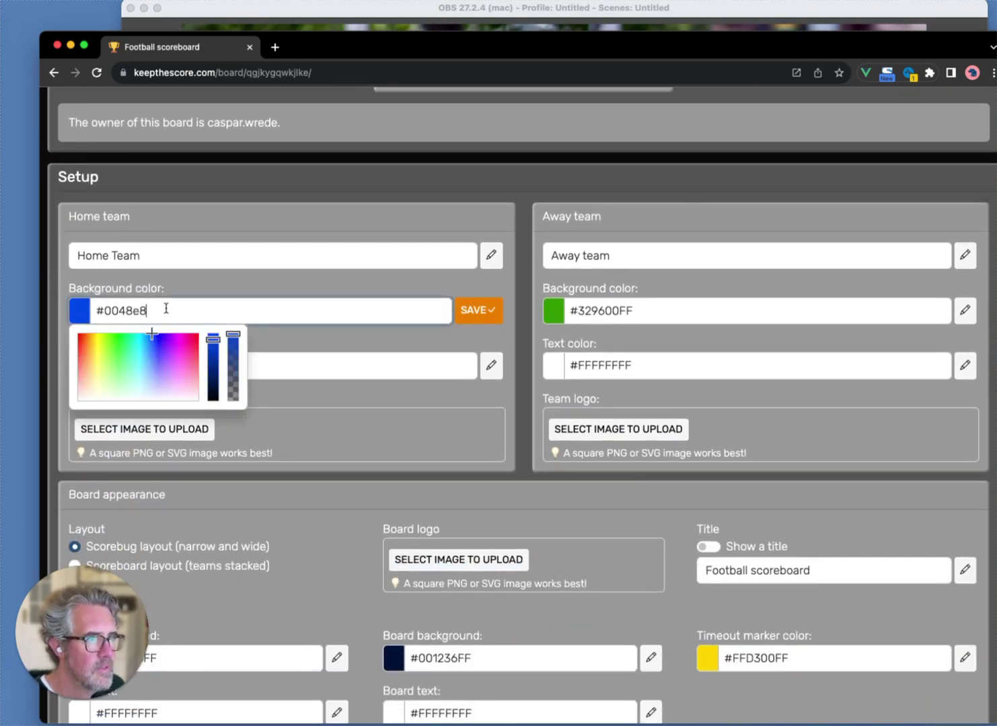
mouse_move(172, 379)
mouse_down()
mouse_move(100, 378)
mouse_move(103, 353)
mouse_move(90, 337)
mouse_up()
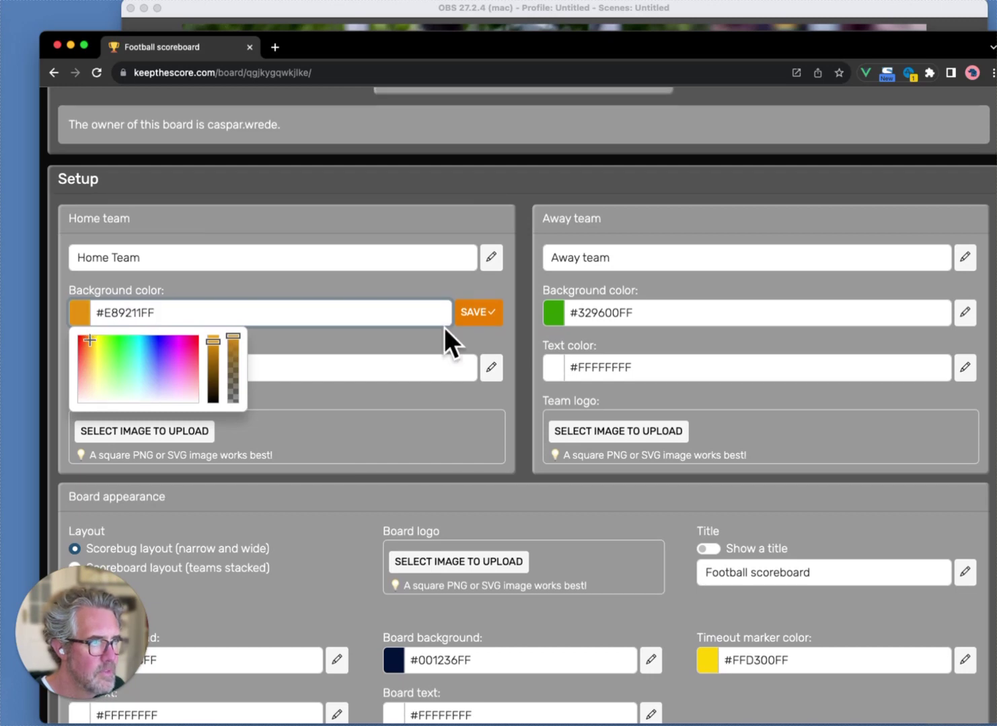
click(475, 311)
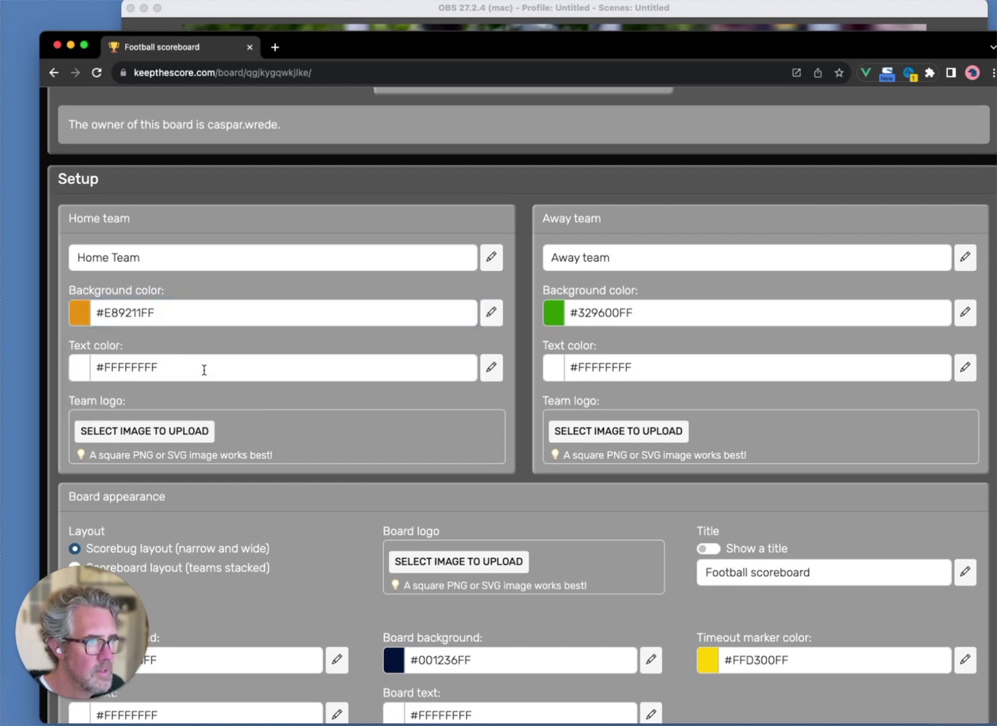
Set the home team's text color to light violet-blue #727BFFFF and save it.
click(203, 369)
click(159, 428)
click(158, 417)
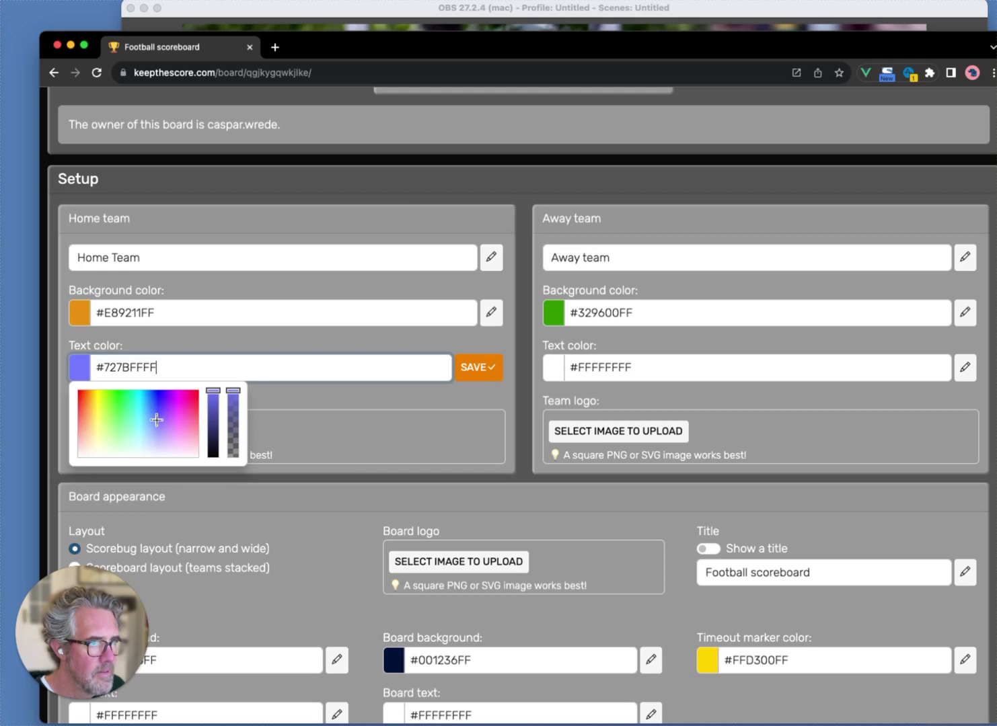
click(478, 367)
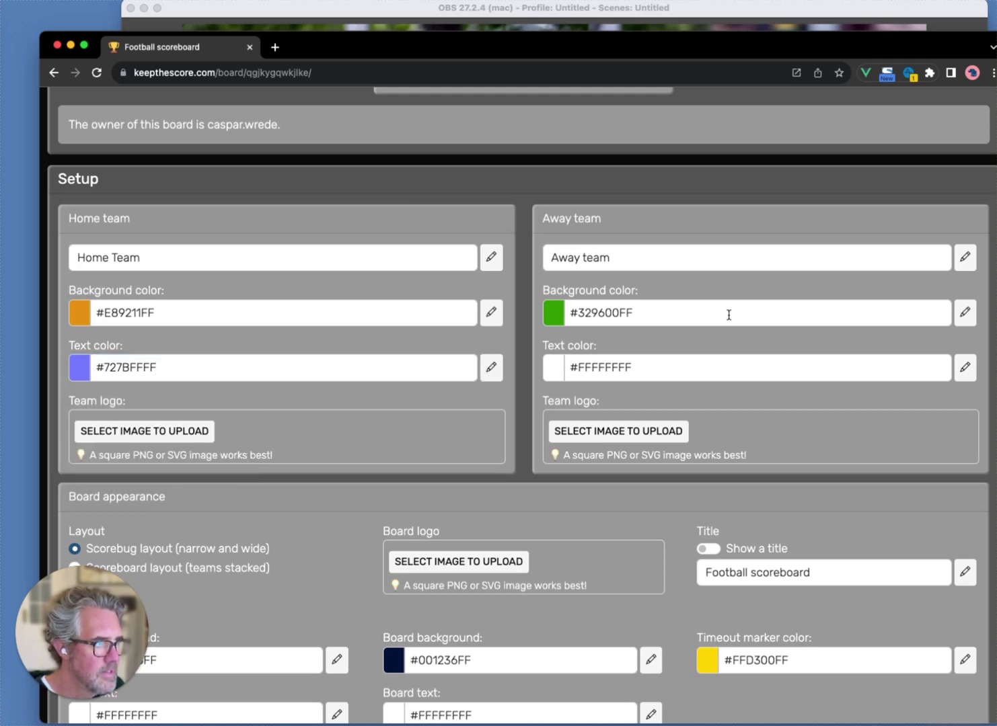
Set the away team's background color to purple #8B1496FF and its text color to light green #CCFF8EFF, saving both.
click(728, 313)
click(629, 365)
click(648, 343)
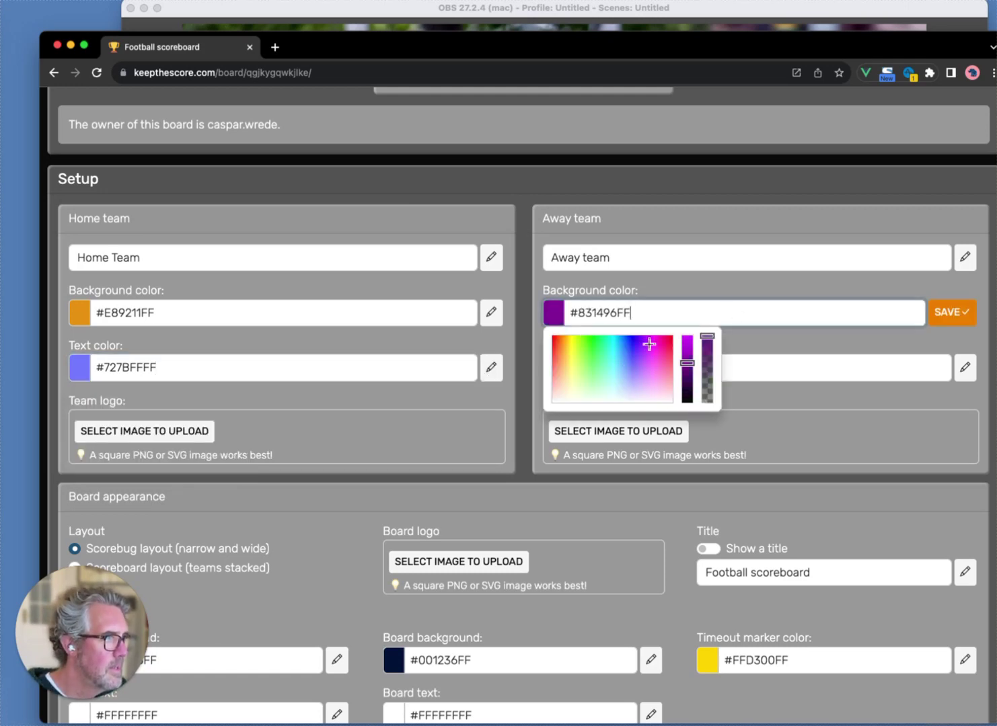
click(845, 358)
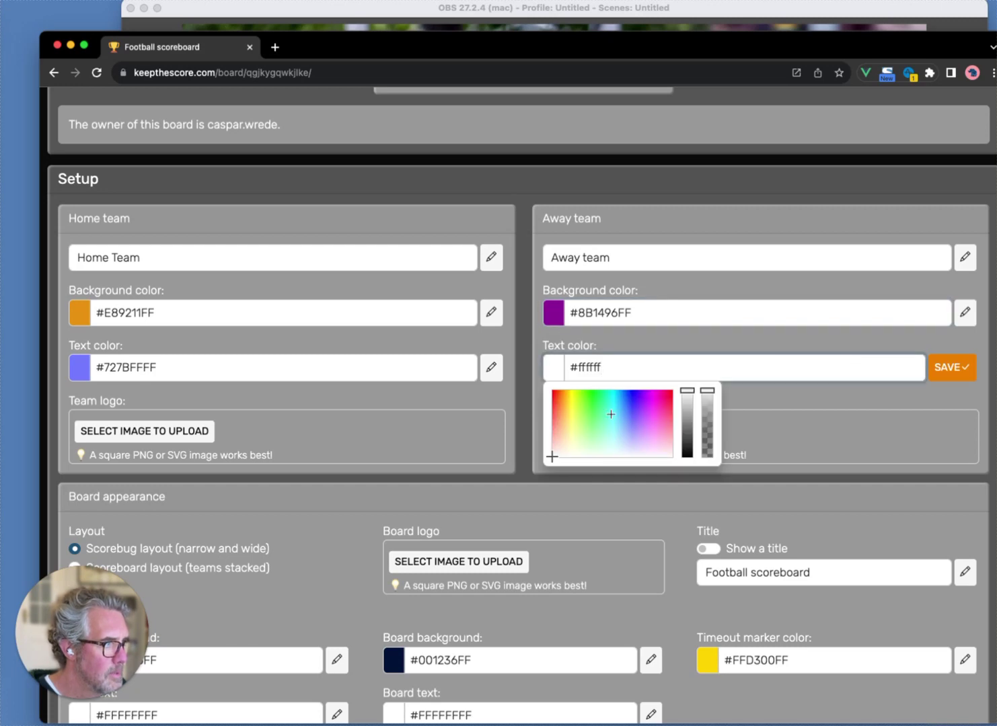
click(581, 427)
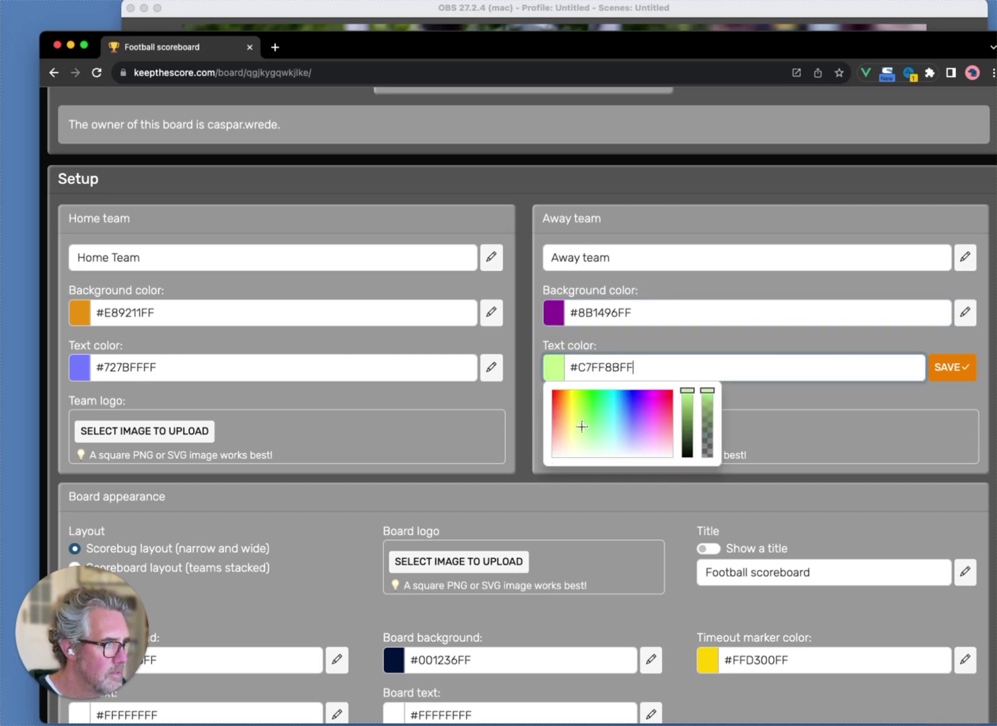
click(941, 368)
Upload ca.png from the logos folder as the board logo and switch to OBS to check the live overlay.
scroll(679, 452, down, 3)
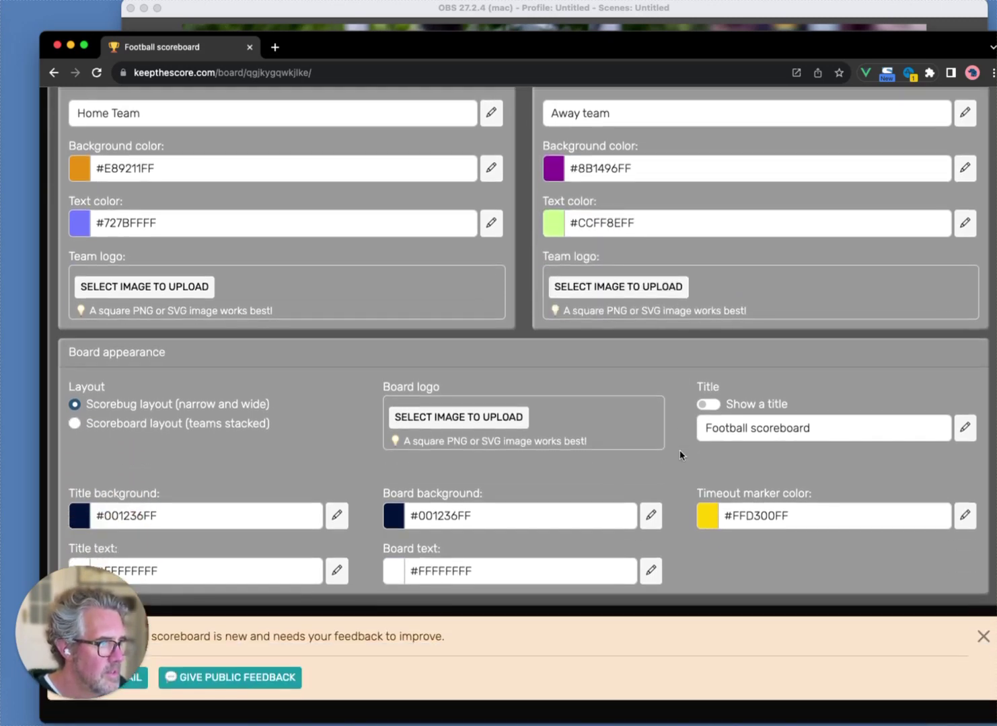
click(418, 420)
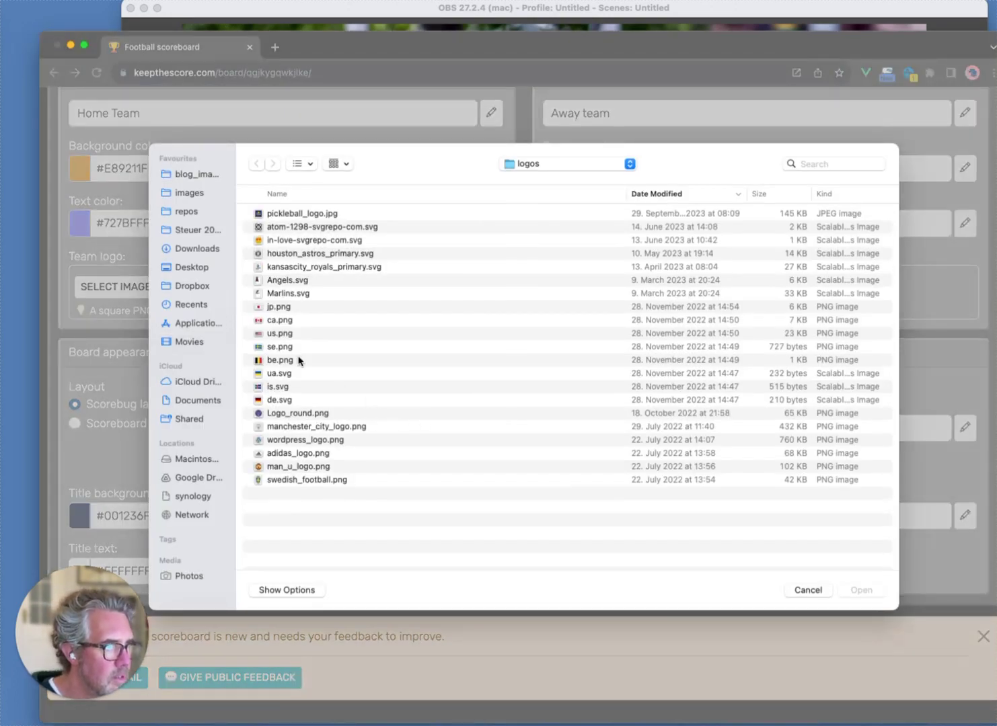
click(279, 321)
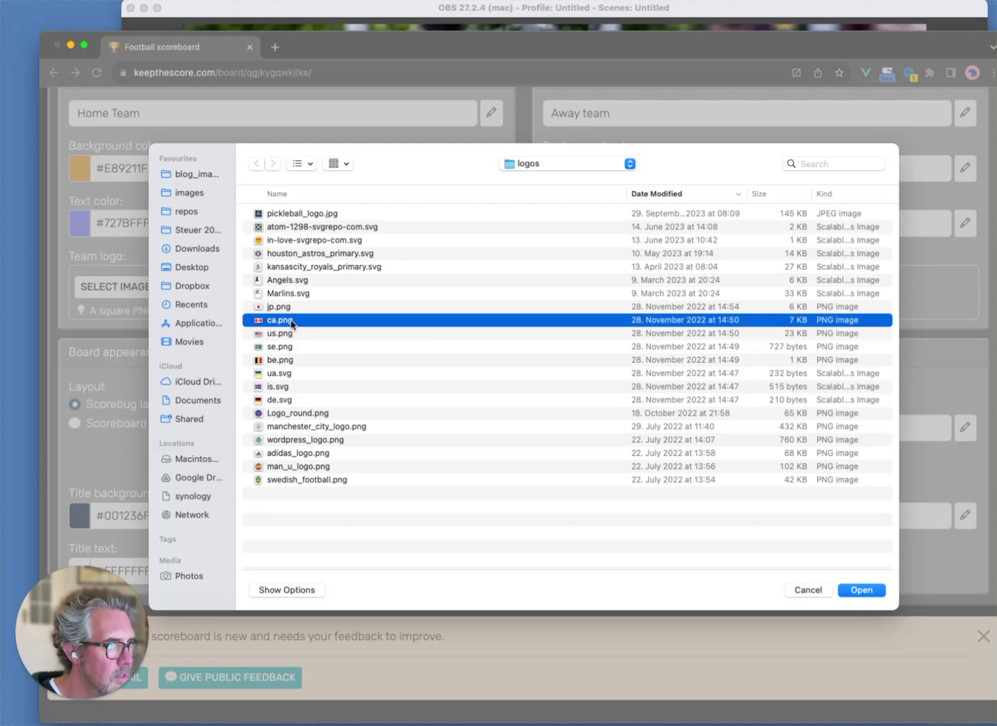
click(861, 590)
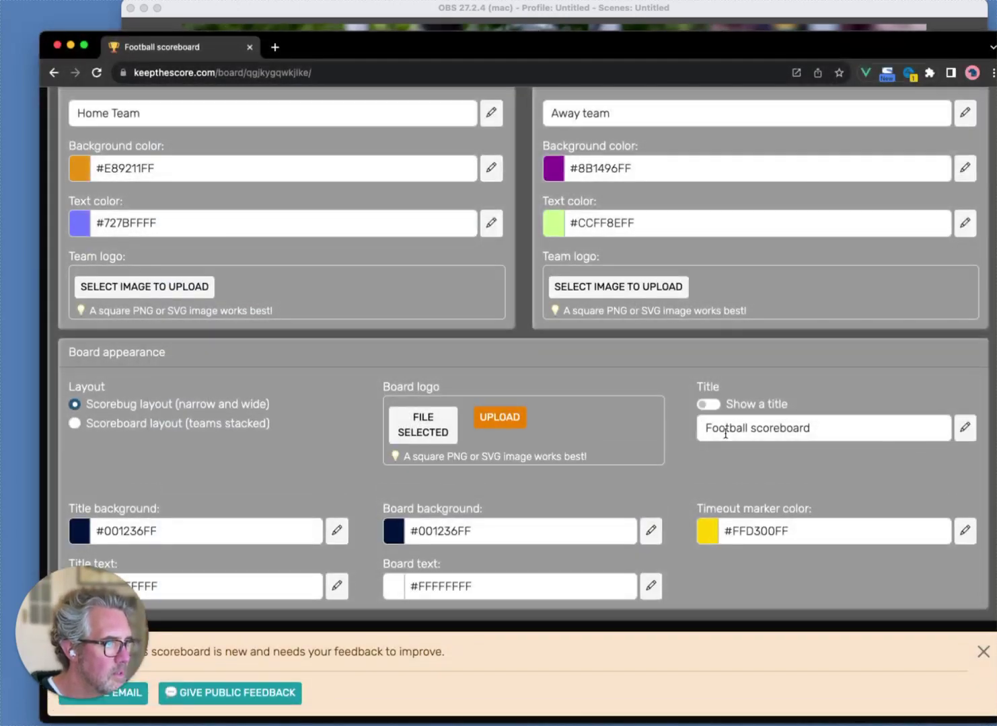
click(499, 418)
scroll(730, 411, up, 15)
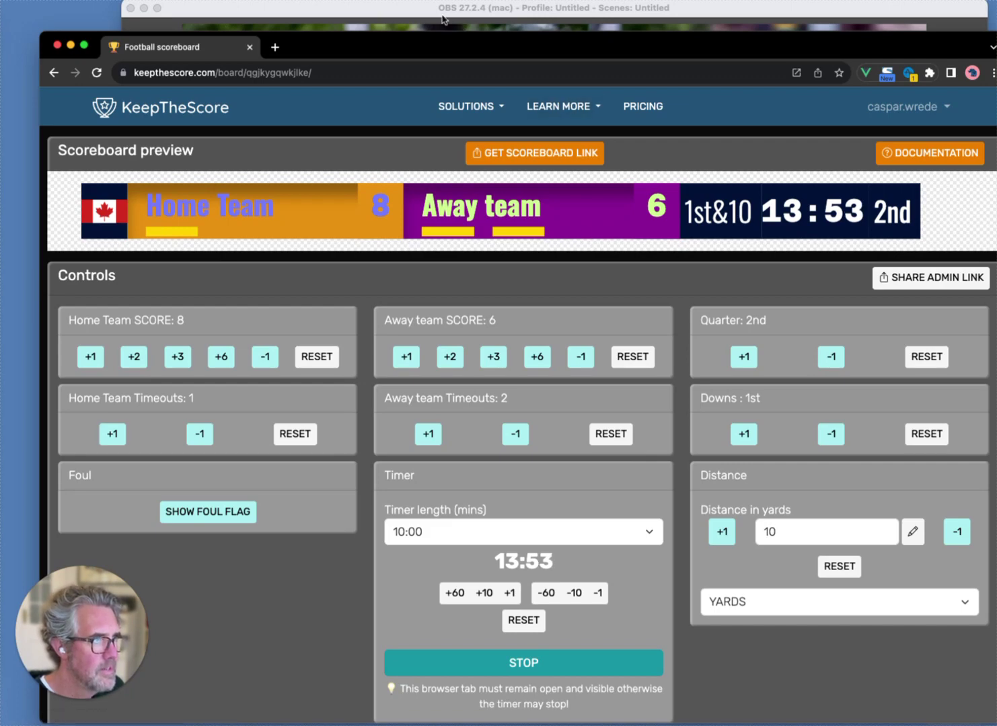
click(409, 13)
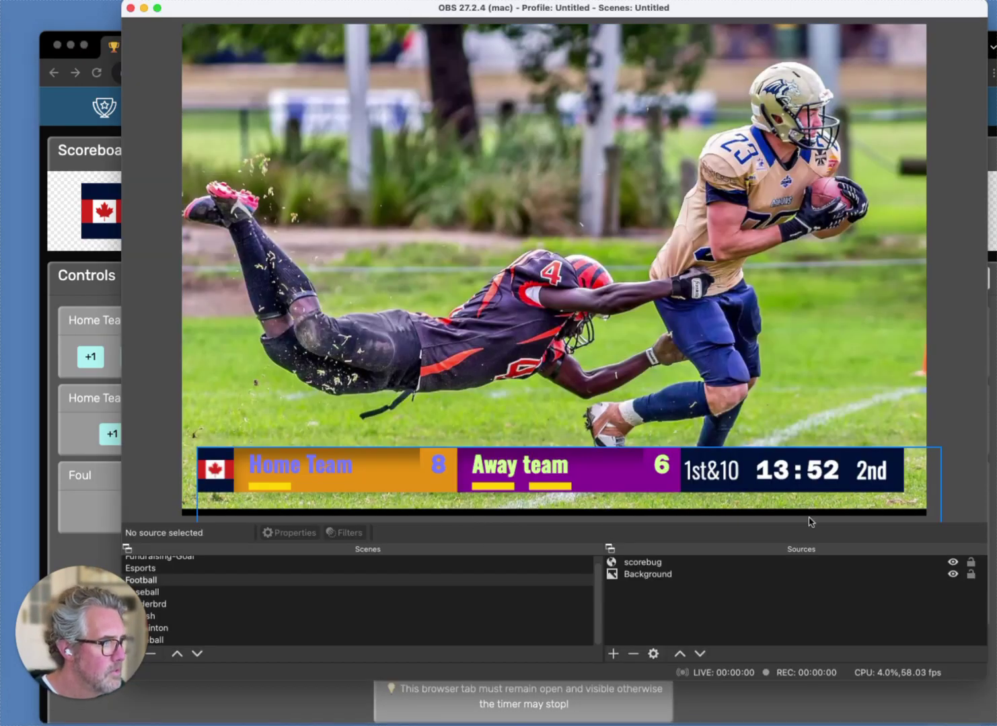